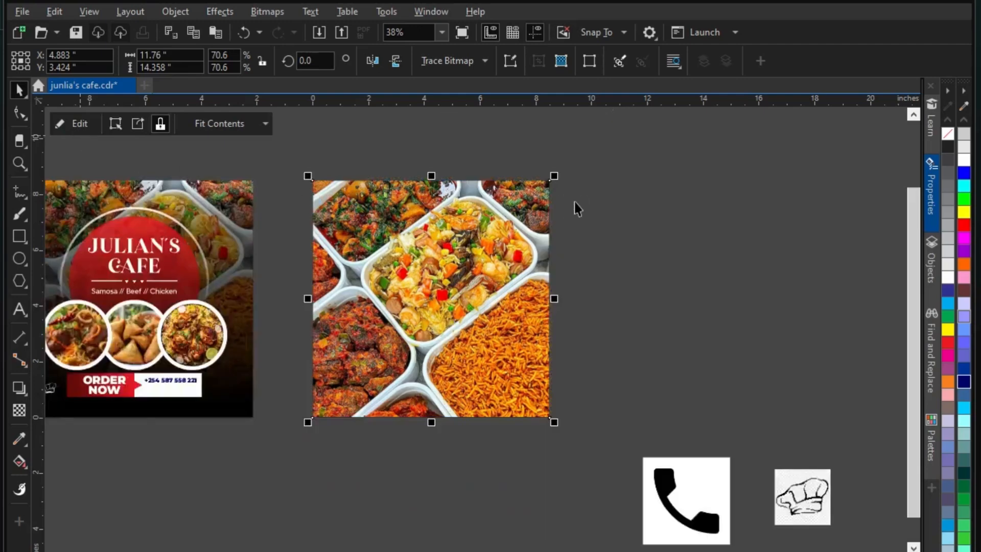
Move the food photo aside and add a page-sized rectangle filled black
click(575, 201)
drag(461, 247, 685, 247)
click(464, 209)
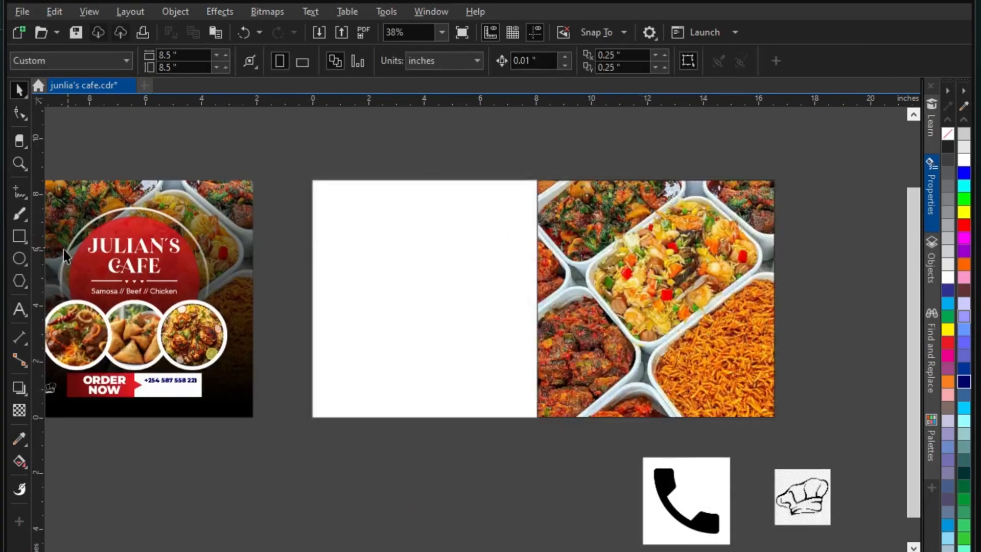
double_click(19, 234)
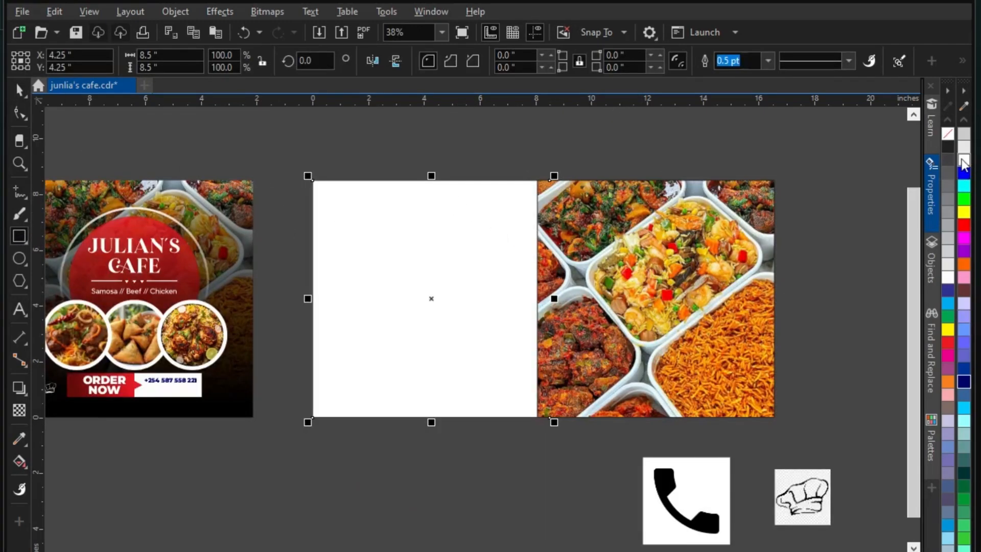
click(948, 148)
scroll(964, 158, up, 3)
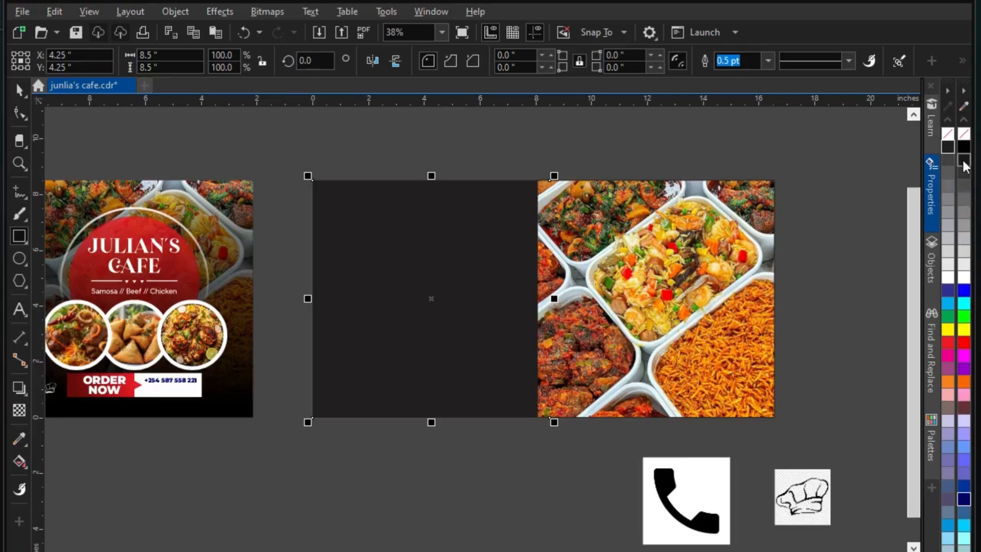
click(964, 147)
Centre the food photo on the page and send it behind the black rectangle
click(19, 91)
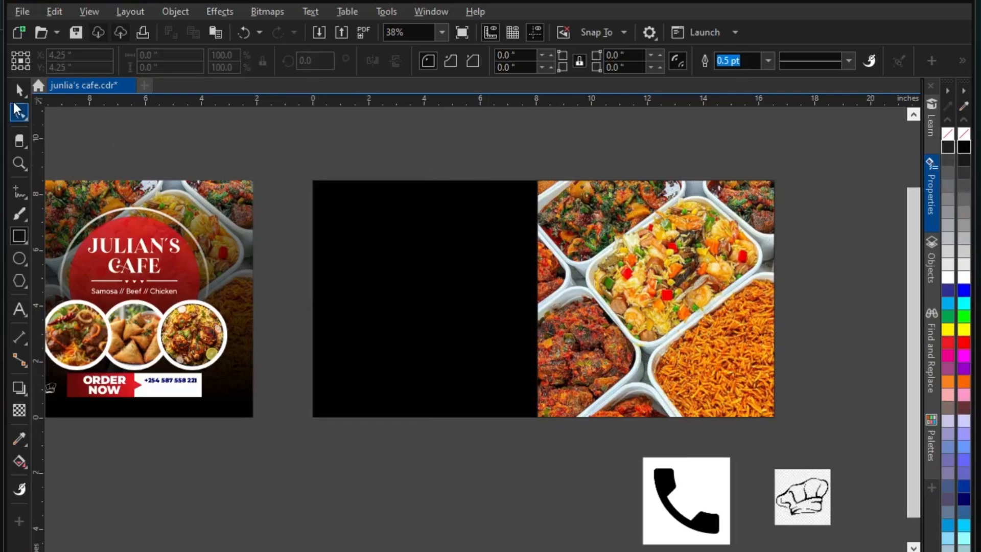
click(634, 220)
key(p)
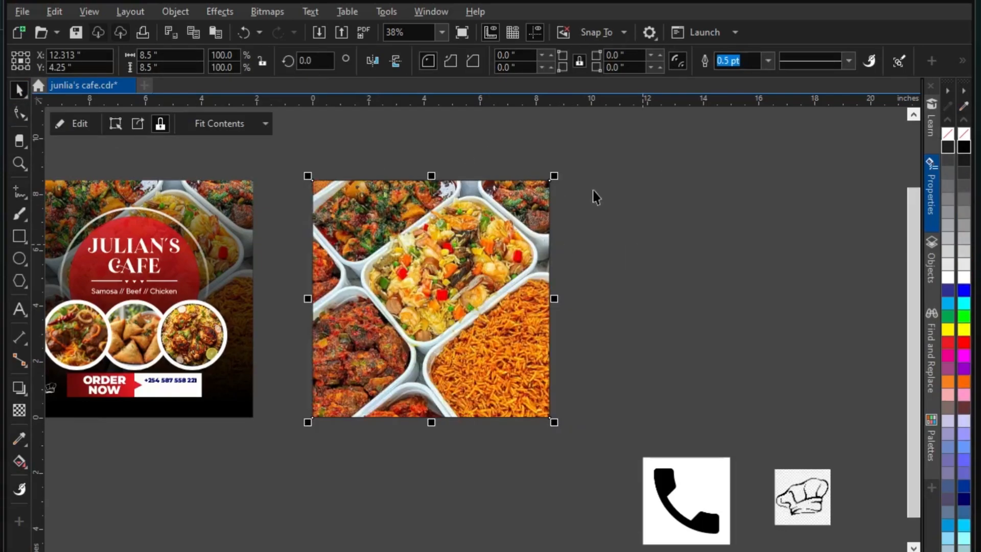
key(shift+Page_Down)
click(328, 318)
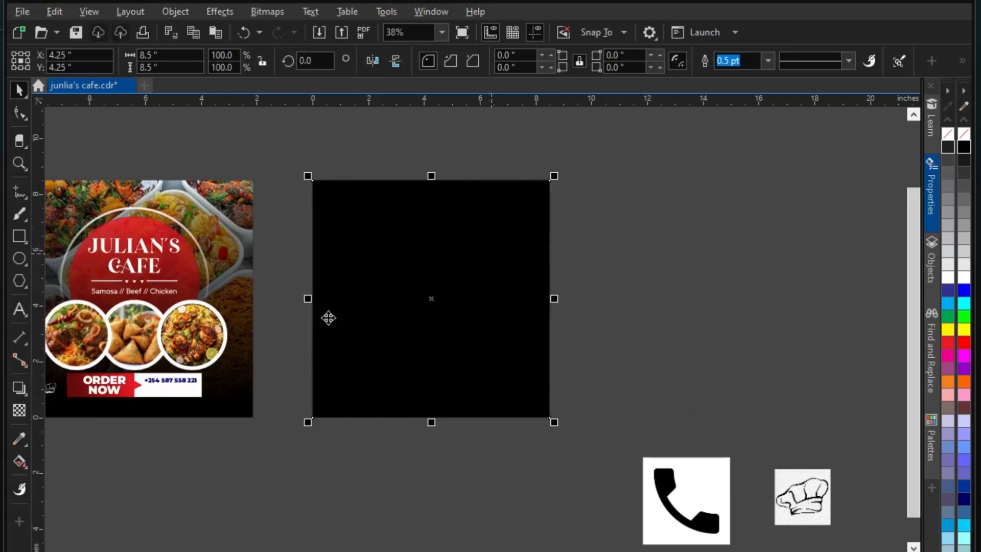
Apply a linear transparency fading the black rectangle down to its bottom edge
click(20, 410)
mouse_move(427, 188)
mouse_down()
mouse_move(441, 330)
mouse_move(435, 416)
mouse_move(445, 193)
mouse_move(436, 181)
mouse_up()
key(ctrl+z)
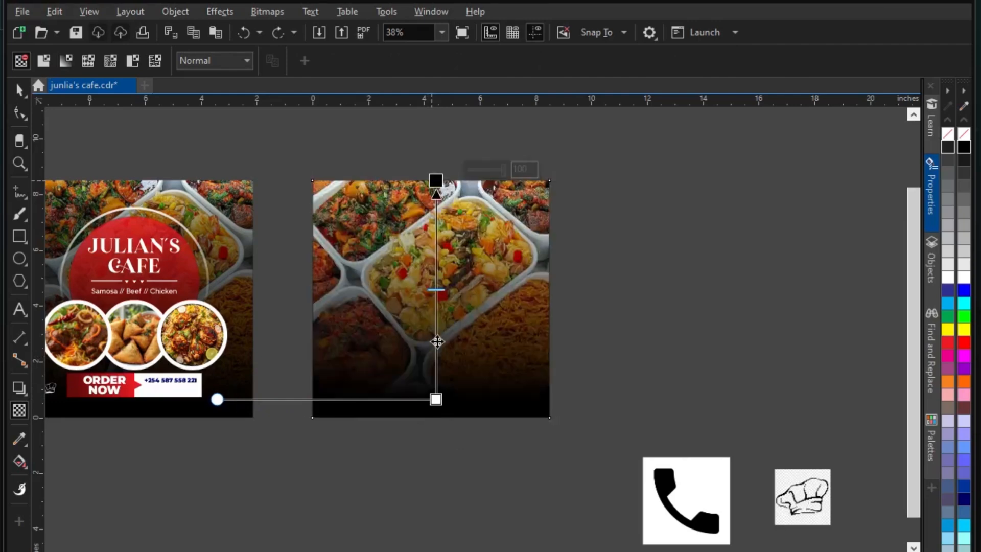
drag(437, 399, 436, 413)
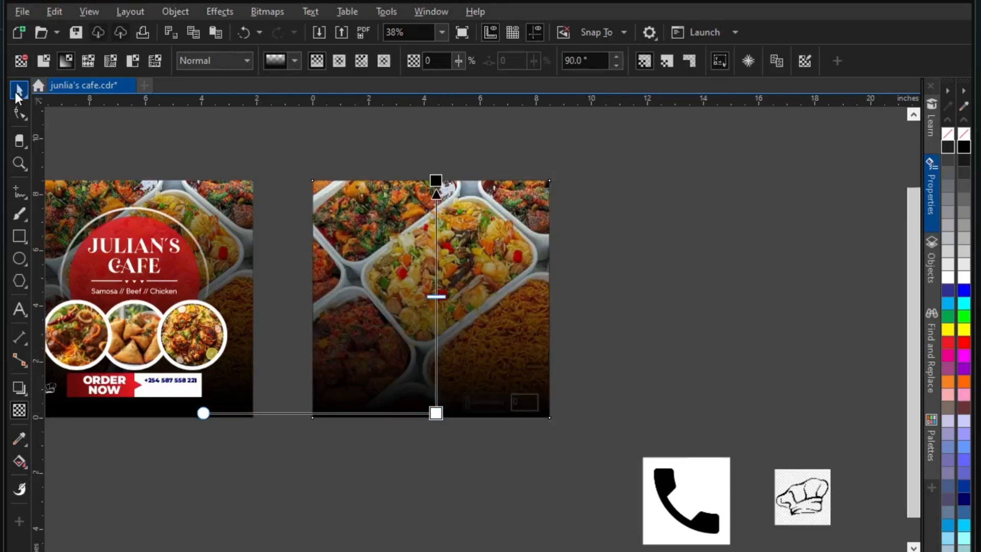
click(19, 92)
click(635, 268)
scroll(450, 266, down, 1)
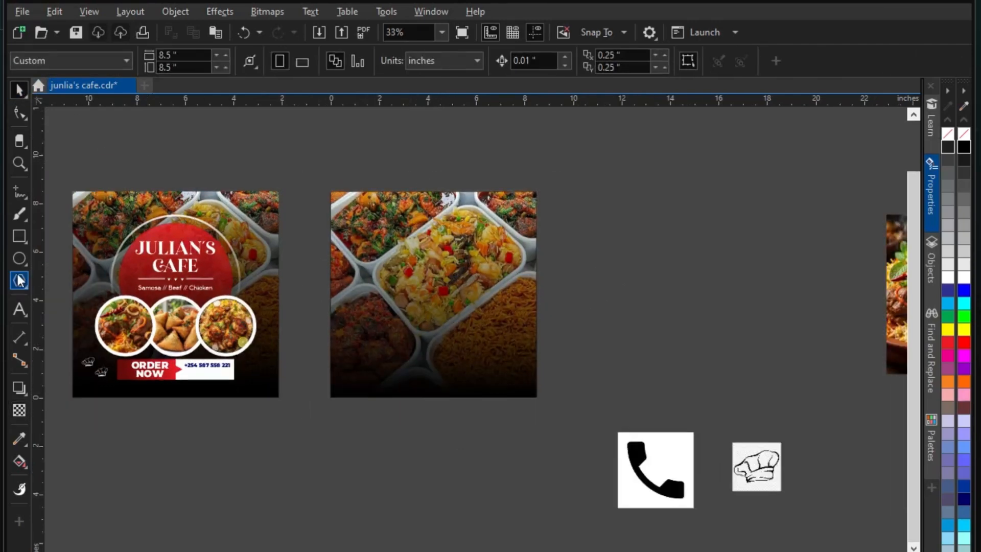
scroll(83, 262, up, 1)
Draw a circle over the photo, fill it solid red and remove its outline
key(F7)
drag(417, 231, 556, 369)
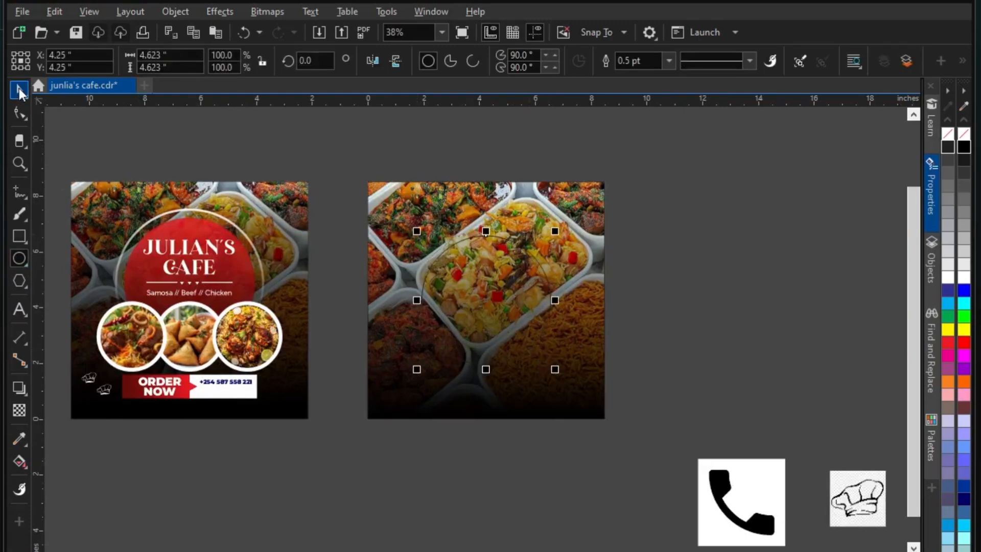
click(21, 95)
drag(511, 297, 510, 287)
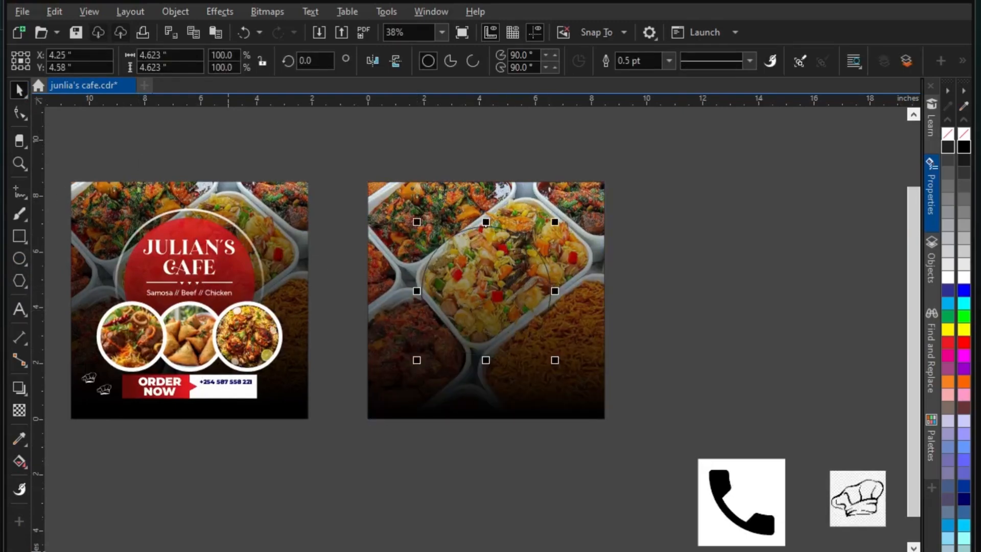
click(948, 343)
drag(555, 222, 560, 217)
click(668, 62)
click(634, 77)
click(330, 321)
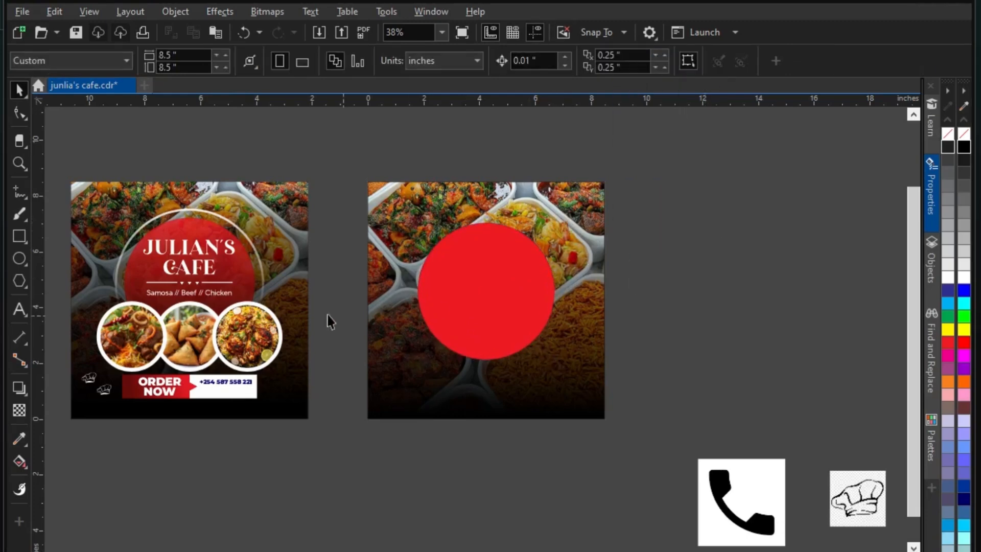
Draw a slightly larger outline circle around the red one and move both off the photo
click(20, 259)
drag(486, 301, 575, 390)
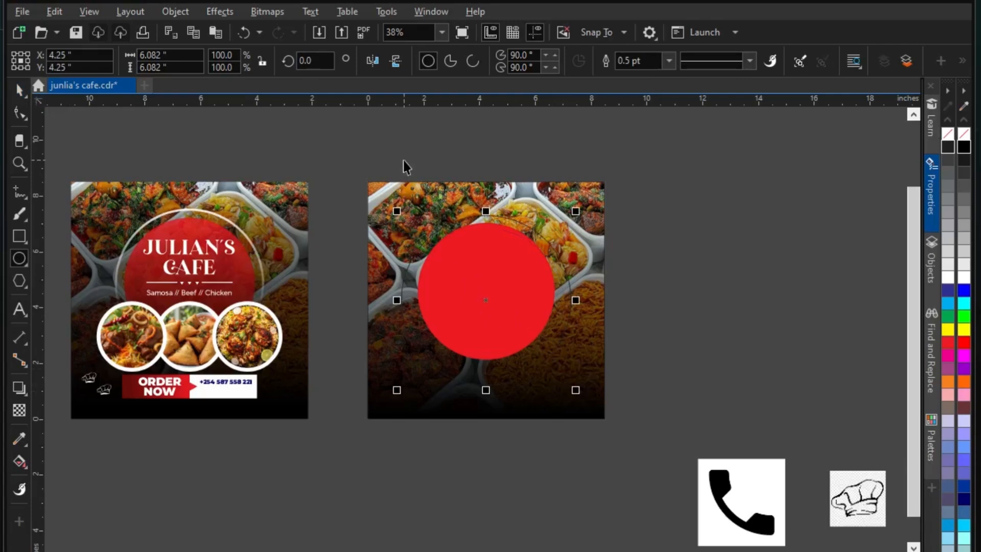
key(space)
drag(359, 145, 658, 452)
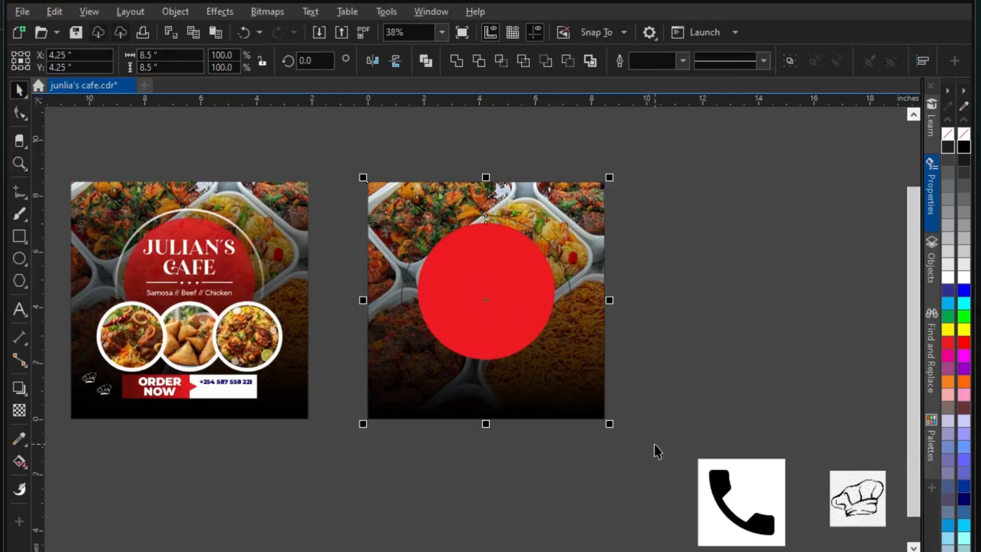
click(651, 330)
click(543, 240)
scroll(560, 215, up, 1)
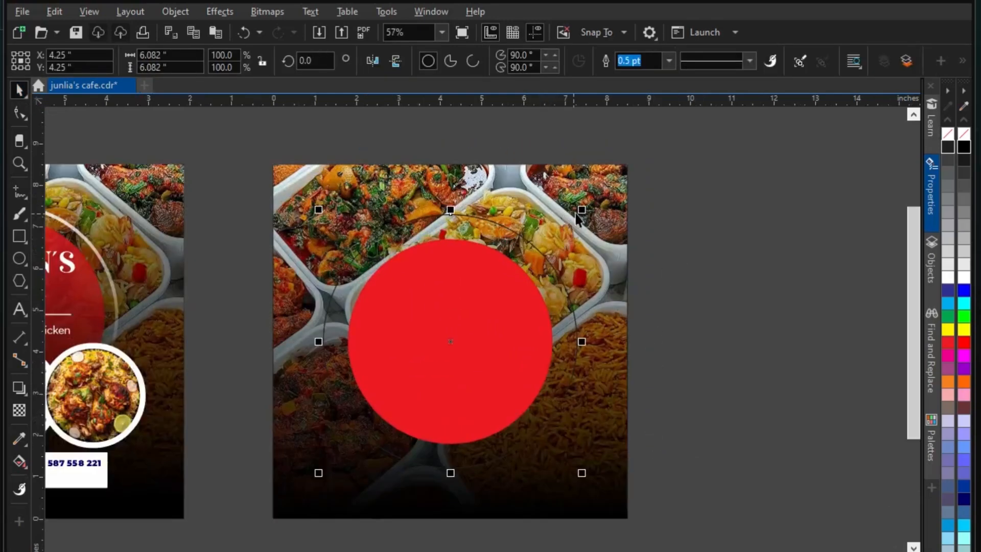
drag(579, 210, 558, 234)
scroll(521, 251, down, 1)
drag(325, 156, 644, 425)
drag(472, 316, 746, 234)
Smart Fill a blue-grey ring between the two circles and delete the leftover thin outline
scroll(747, 234, up, 1)
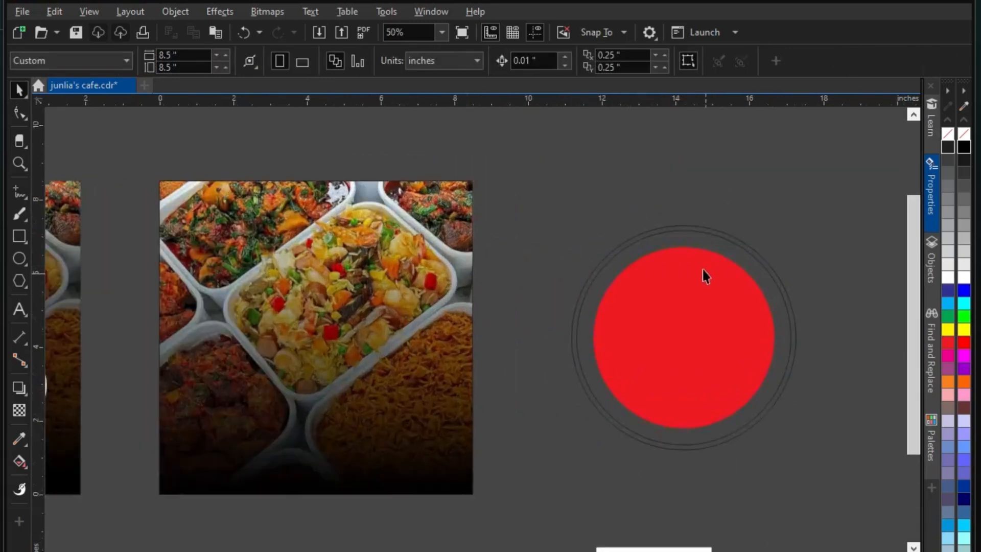
click(710, 233)
click(19, 461)
click(67, 479)
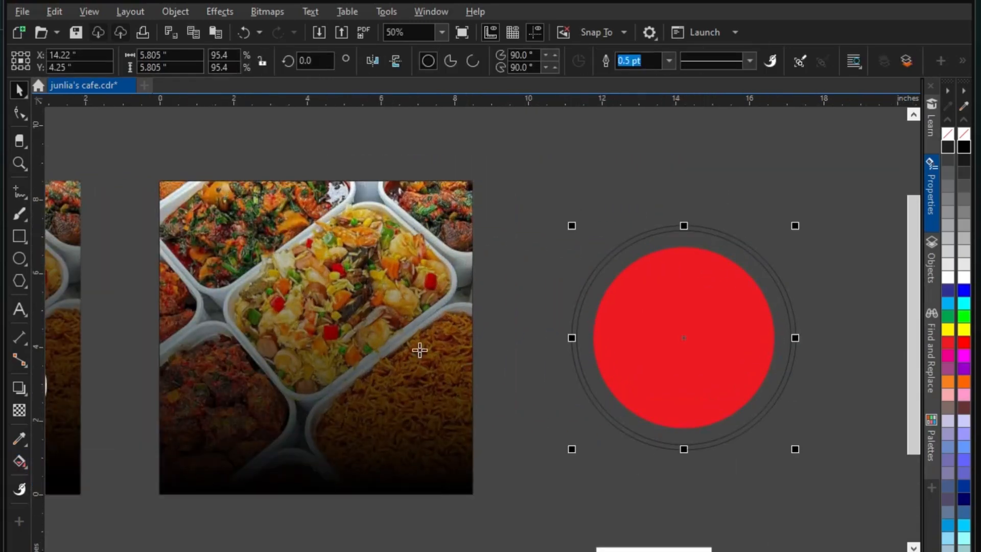
scroll(675, 230, up, 3)
click(667, 214)
scroll(667, 214, down, 1)
click(18, 91)
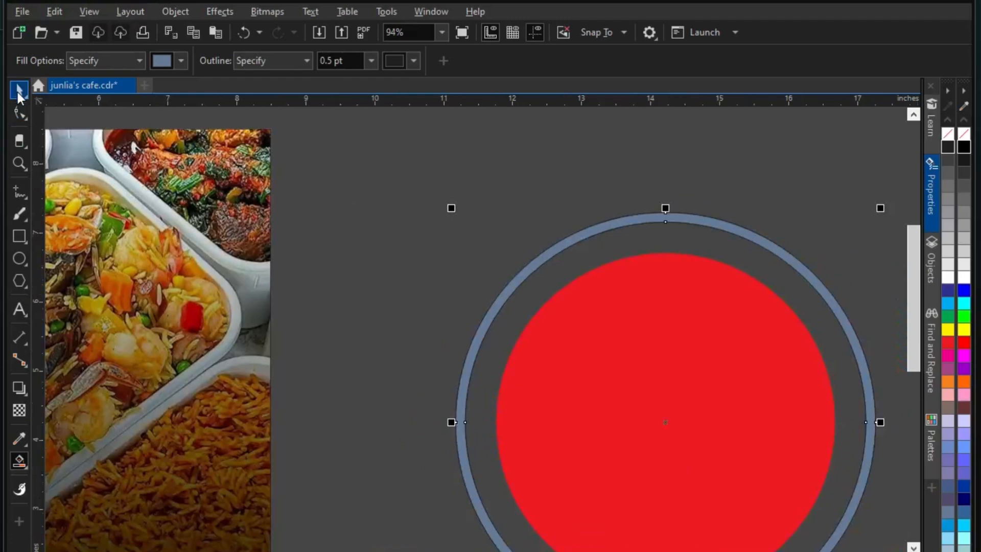
scroll(618, 313, down, 2)
drag(639, 368, 690, 390)
click(549, 314)
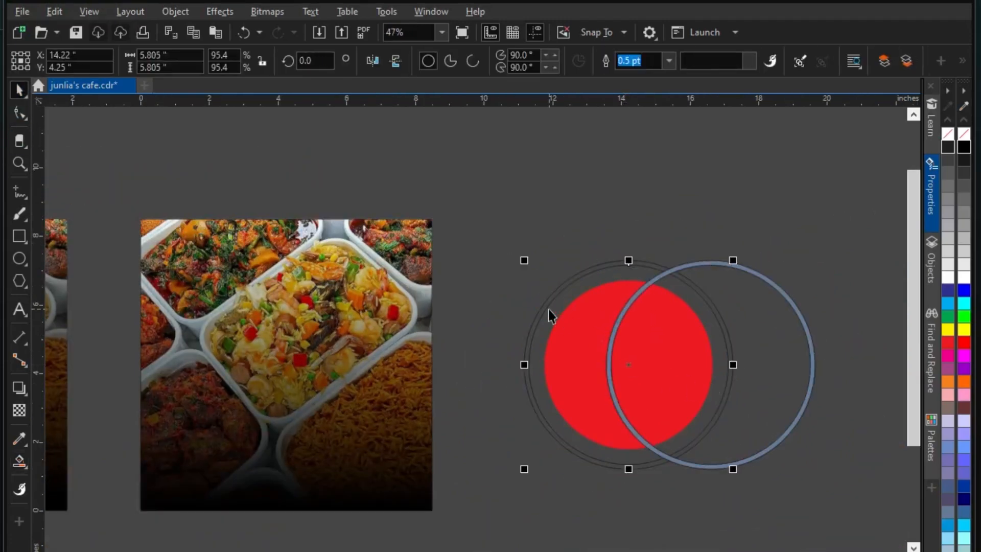
key(Delete)
Centre the blue-grey ring and the red circle on the page
click(762, 277)
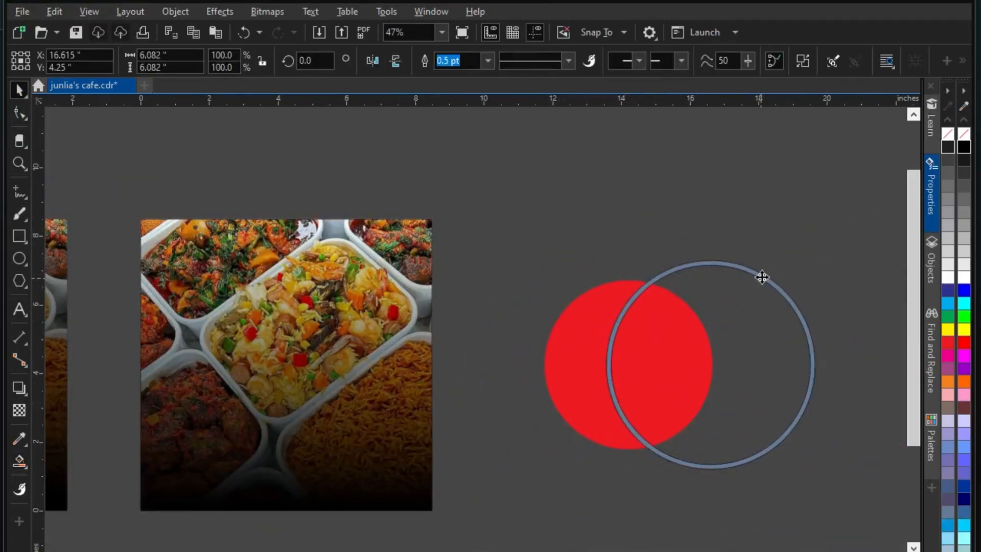
click(490, 60)
click(642, 175)
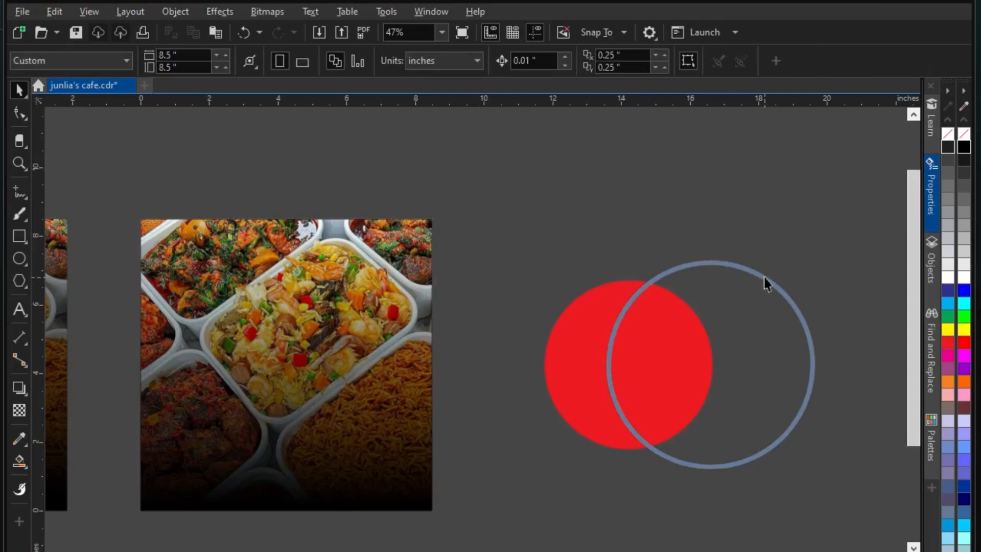
click(762, 281)
key(p)
drag(500, 245, 774, 502)
key(p)
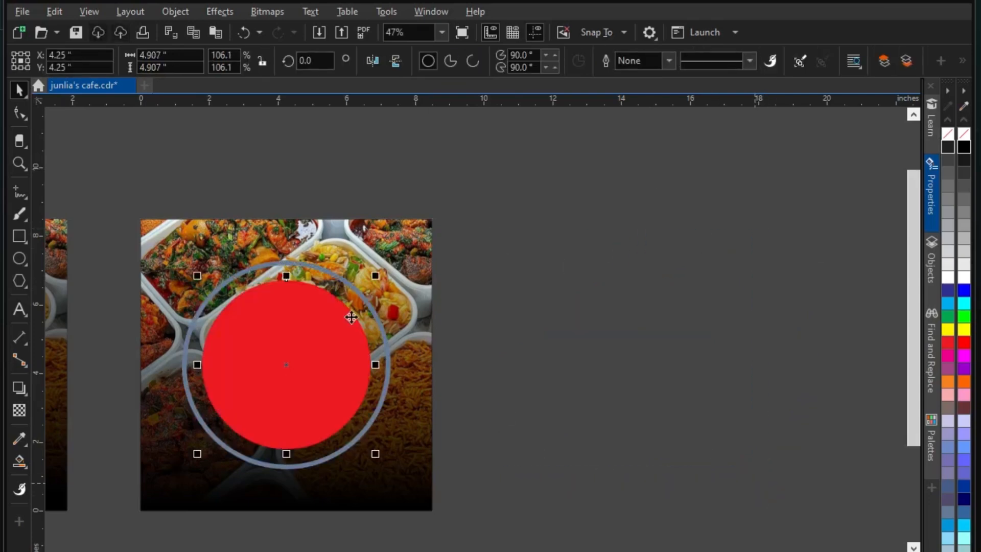
scroll(351, 313, up, 4)
scroll(561, 246, down, 3)
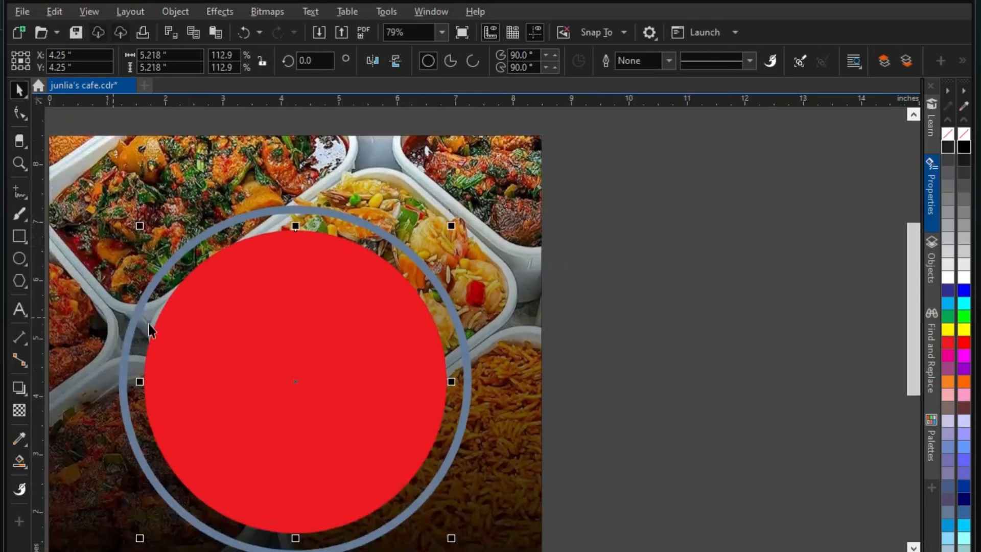
click(19, 410)
Give the red circle a transparency of 15
drag(284, 491, 285, 492)
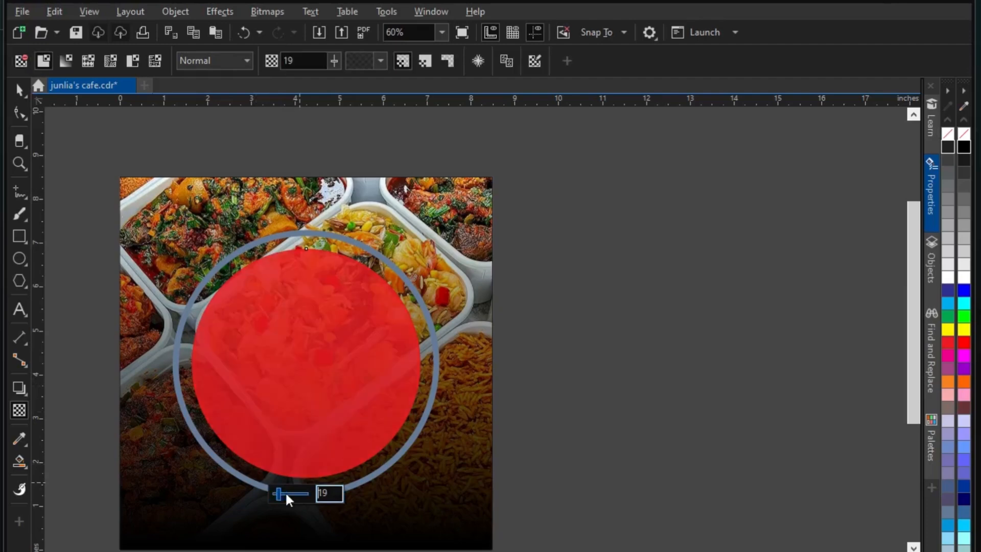
text(15)
key(Return)
Shrink the outer ring slightly and colour it white
click(18, 90)
click(359, 266)
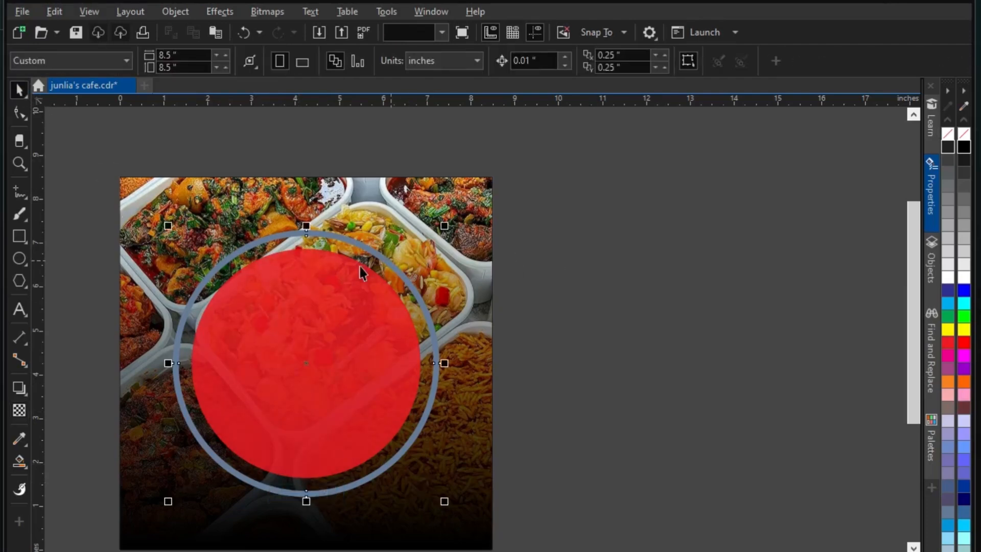
scroll(360, 266, up, 1)
drag(480, 209, 477, 217)
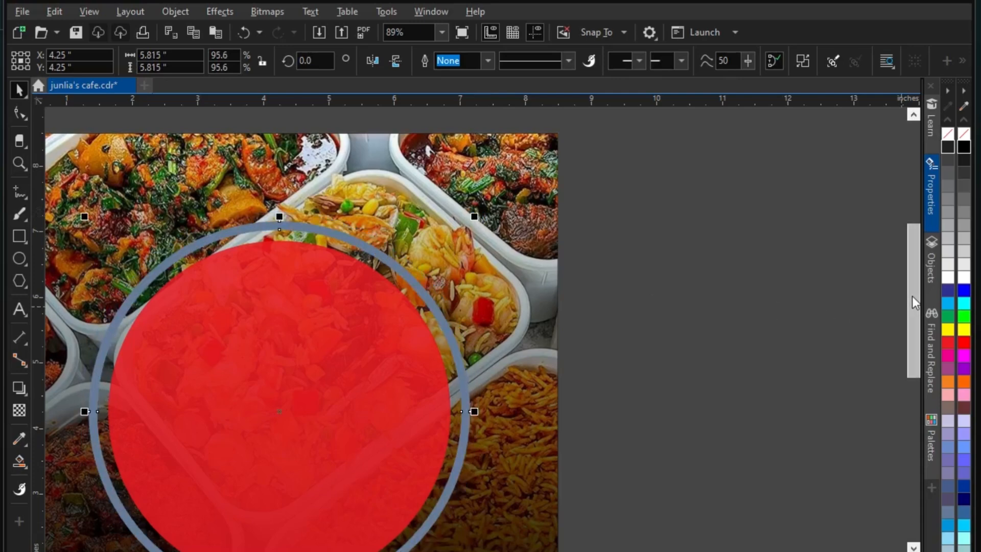
right_click(965, 278)
scroll(669, 248, down, 1)
Fade the ring to transparent toward the bottom and set the fade's starting transparency
click(20, 411)
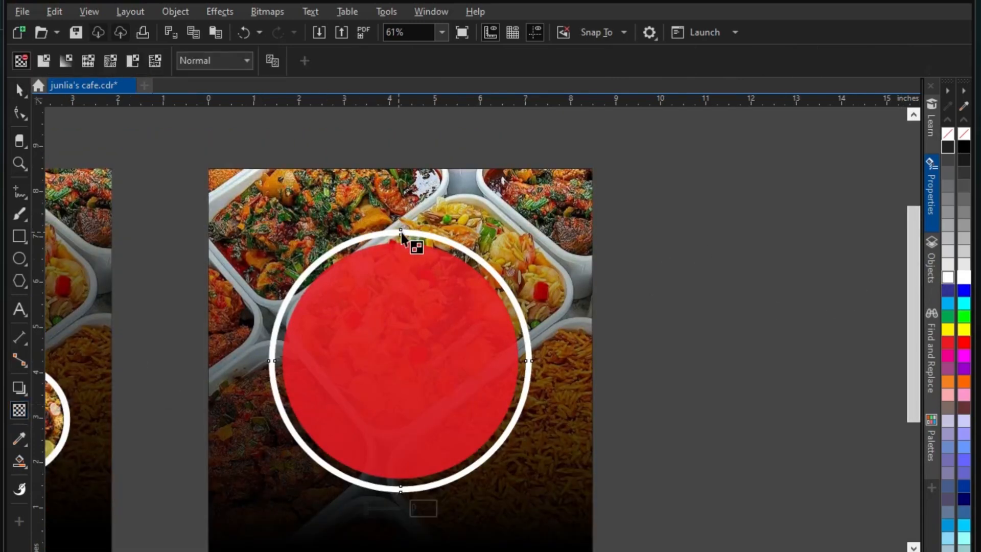
drag(406, 230, 408, 479)
drag(408, 201, 408, 248)
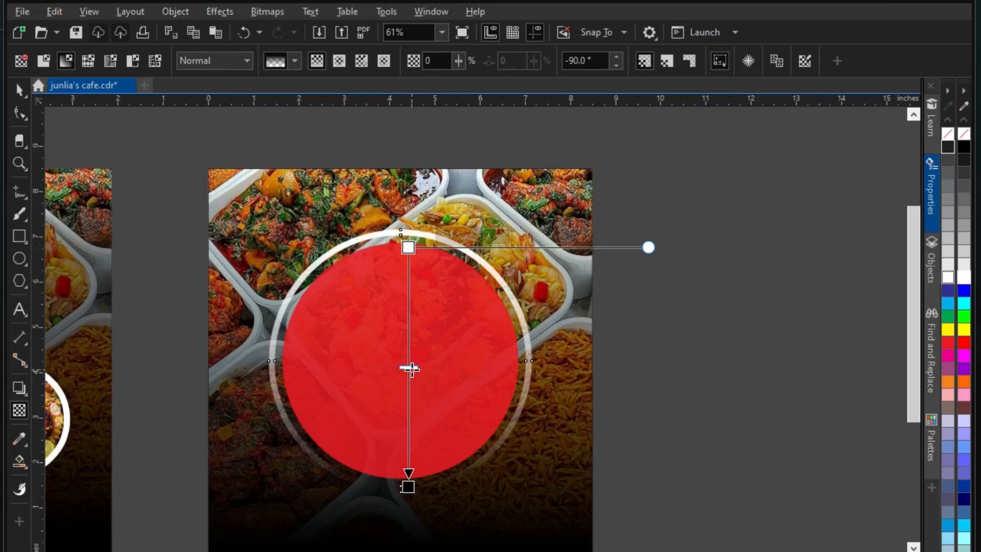
drag(409, 368, 408, 341)
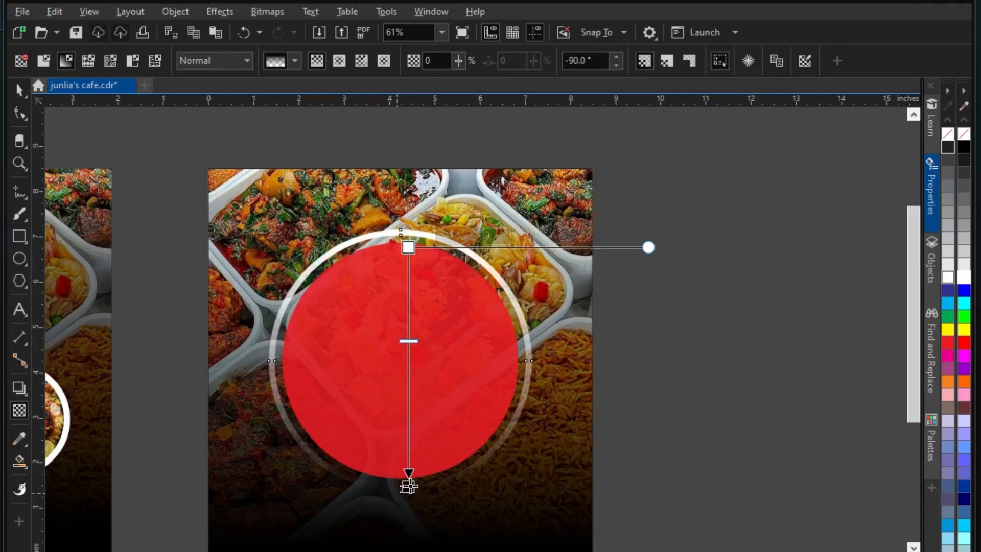
drag(408, 486, 409, 419)
click(409, 248)
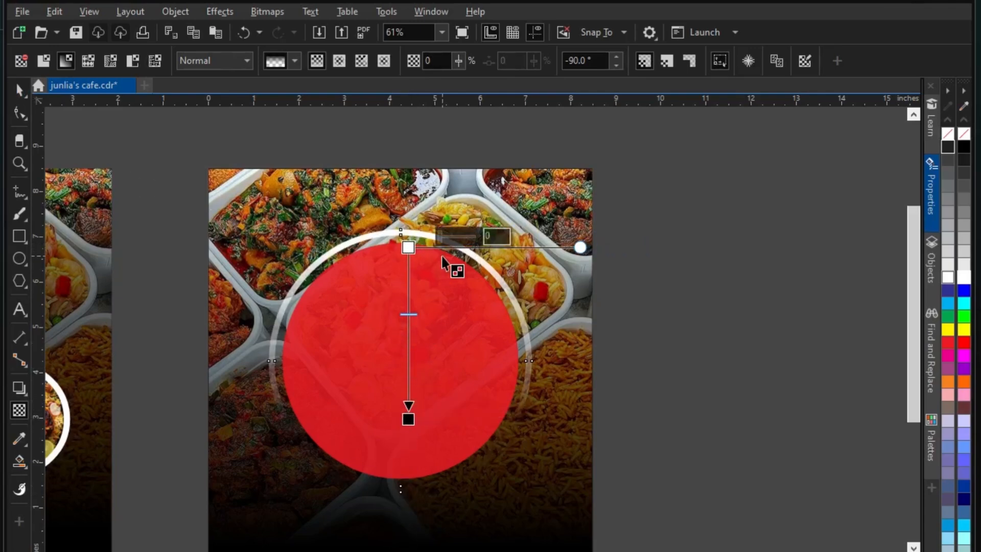
drag(441, 236, 452, 236)
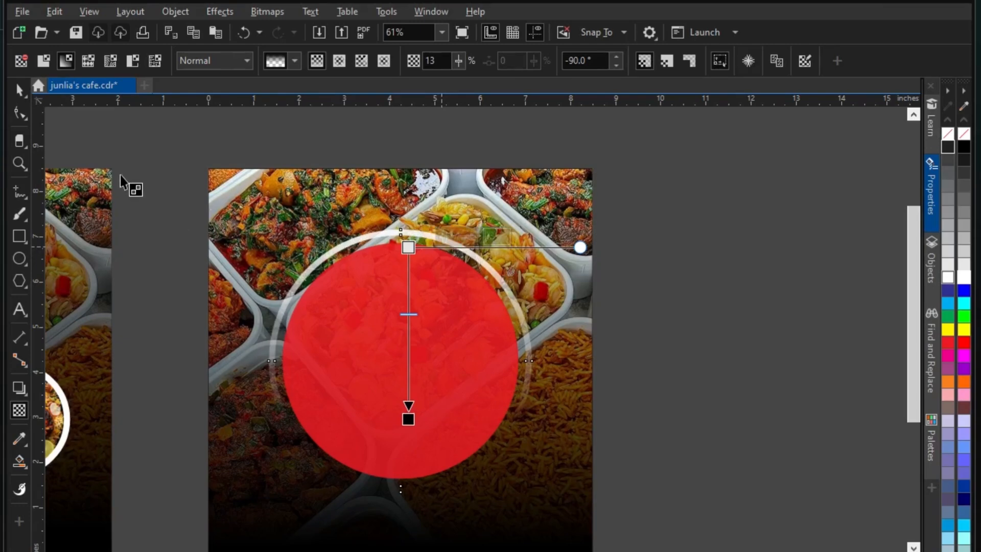
click(19, 90)
scroll(648, 313, down, 2)
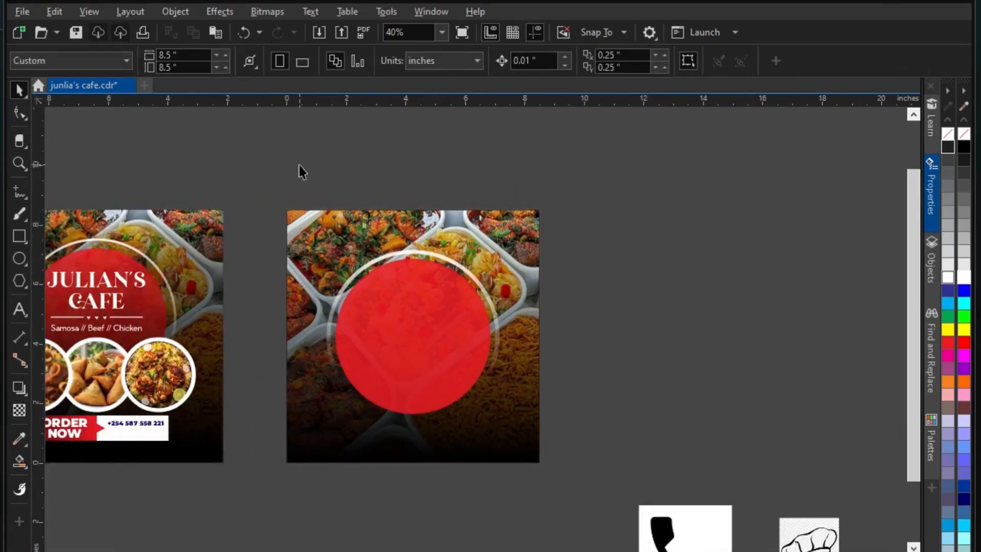
Nudge the red circle slightly upward
drag(299, 164, 526, 476)
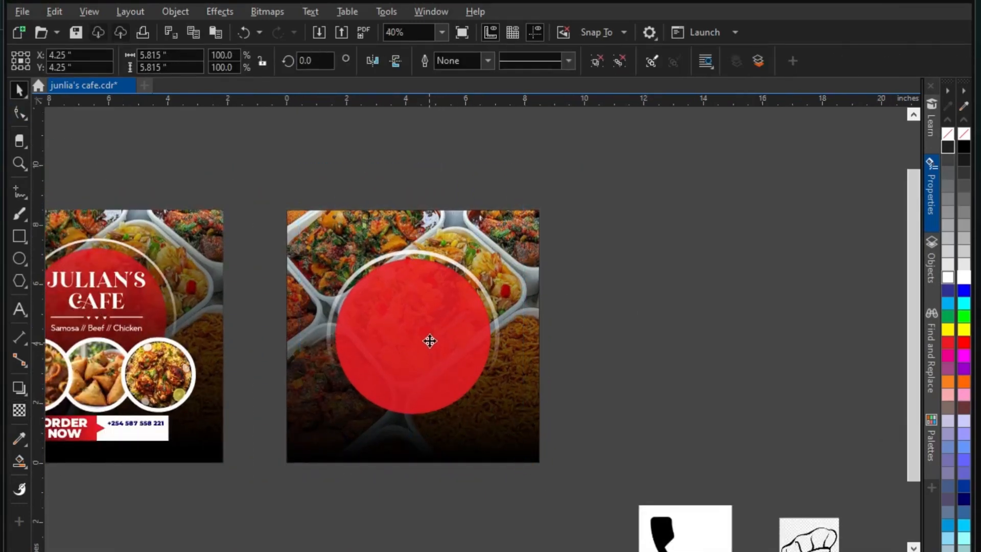
drag(429, 339, 429, 333)
click(561, 320)
scroll(560, 314, down, 1)
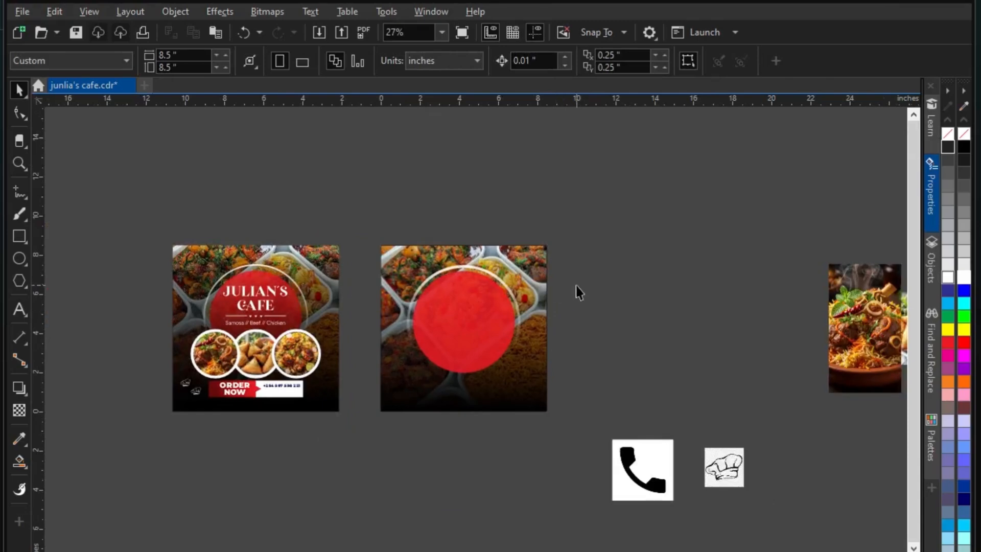
Draw a small circle and size it over the red circle
click(19, 258)
scroll(479, 366, up, 1)
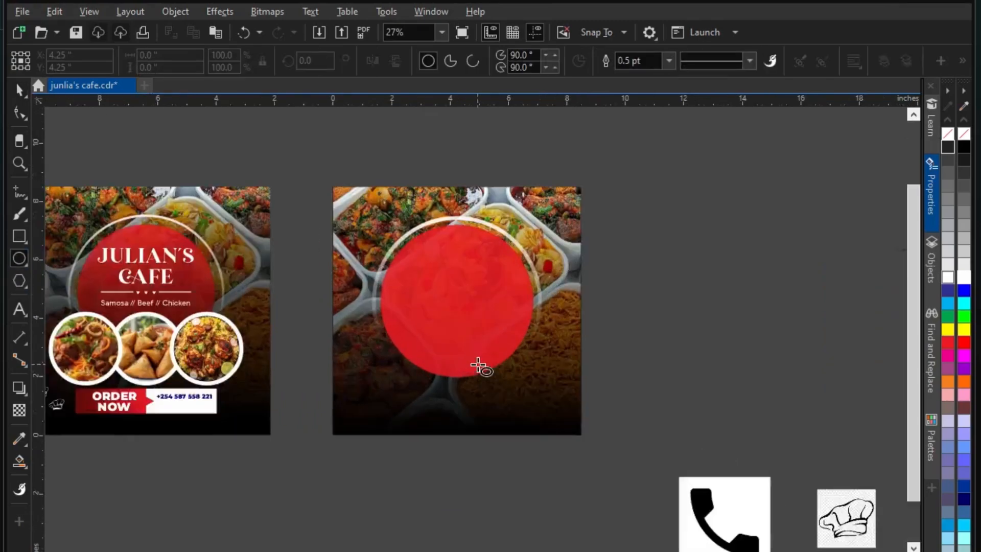
mouse_move(347, 330)
mouse_down()
mouse_move(410, 377)
mouse_move(416, 398)
mouse_up()
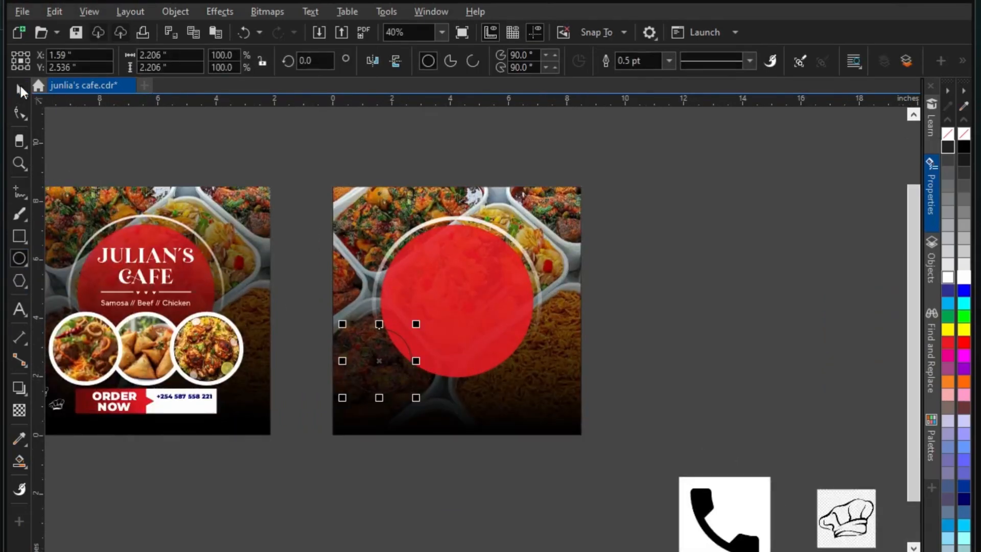
click(21, 89)
drag(401, 365, 455, 415)
scroll(440, 313, up, 1)
mouse_move(501, 350)
mouse_down()
mouse_move(512, 344)
mouse_move(499, 355)
mouse_up()
drag(445, 409, 487, 418)
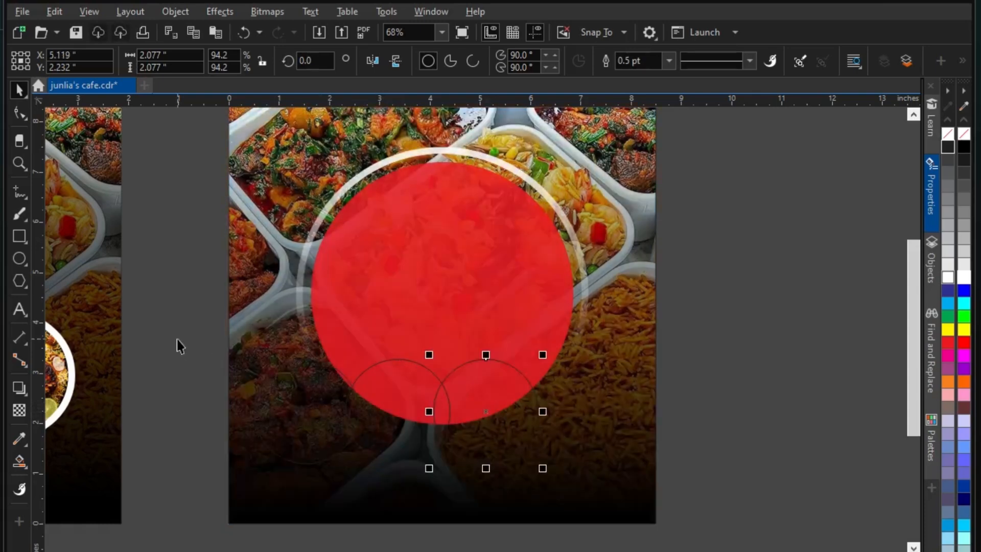
Centre the three small circles and move them down to the red circle's bottom
drag(177, 340, 602, 502)
key(p)
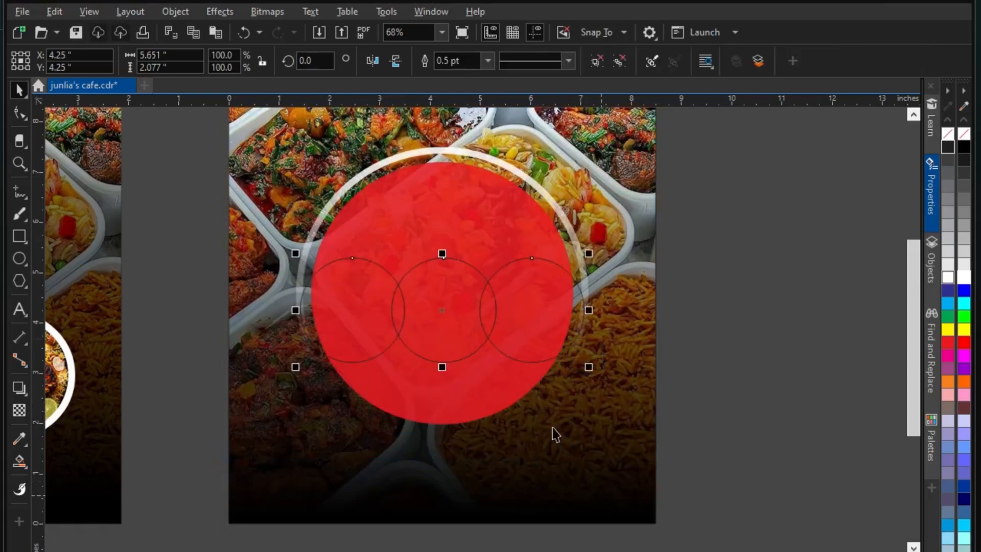
drag(444, 313, 444, 398)
scroll(477, 340, down, 2)
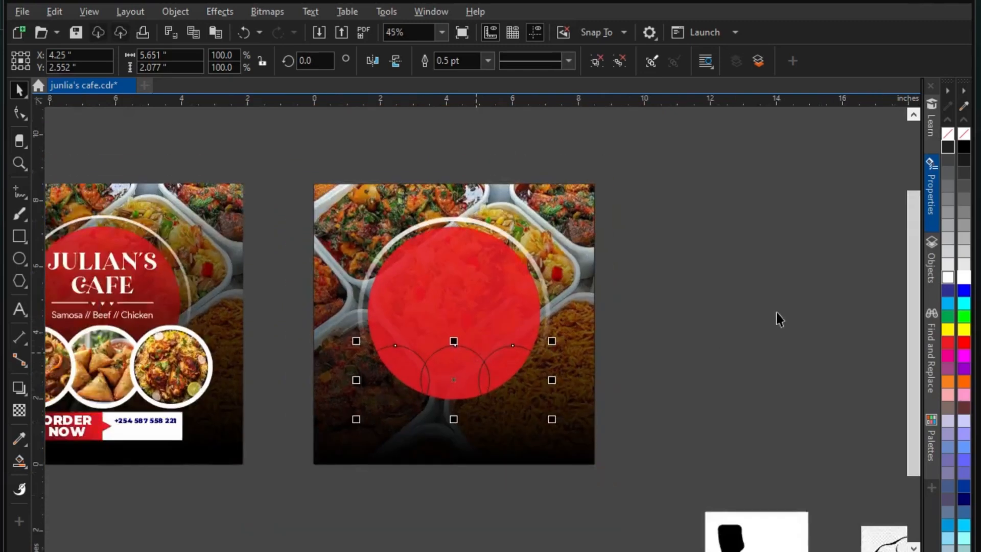
Give the three circles white outlines 10.0 pt thick
right_click(964, 278)
click(490, 59)
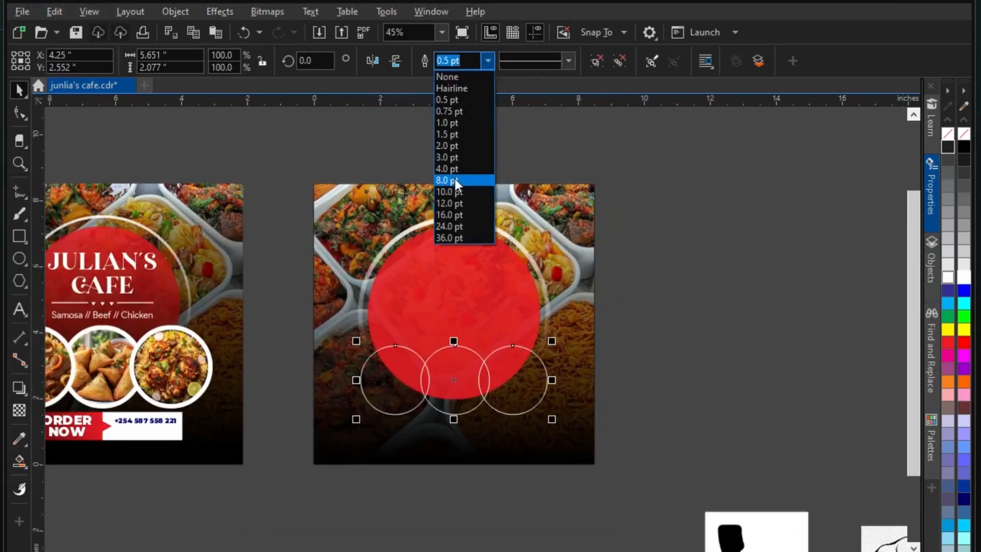
click(455, 169)
click(490, 60)
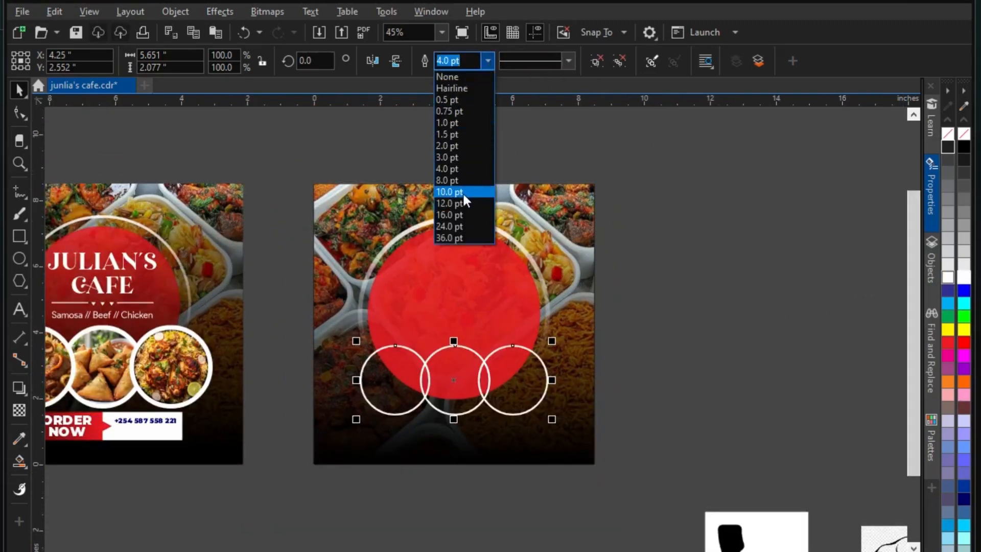
click(462, 192)
key(Escape)
scroll(443, 255, down, 1)
Move the biryani photo closer to the design
click(511, 353)
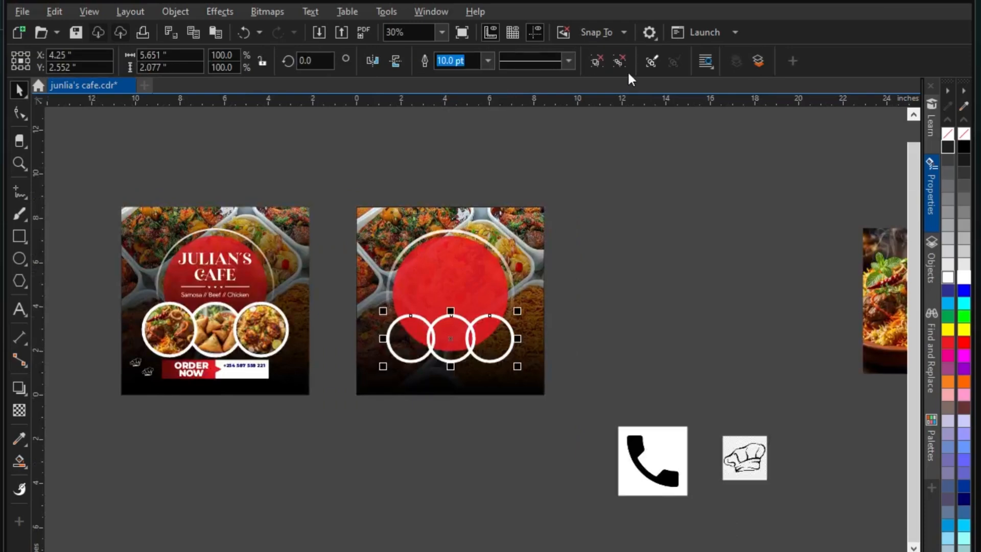
click(699, 202)
scroll(700, 202, down, 1)
drag(814, 292, 696, 293)
PowerClip the biryani photo into the circle group, then undo it
scroll(696, 292, up, 3)
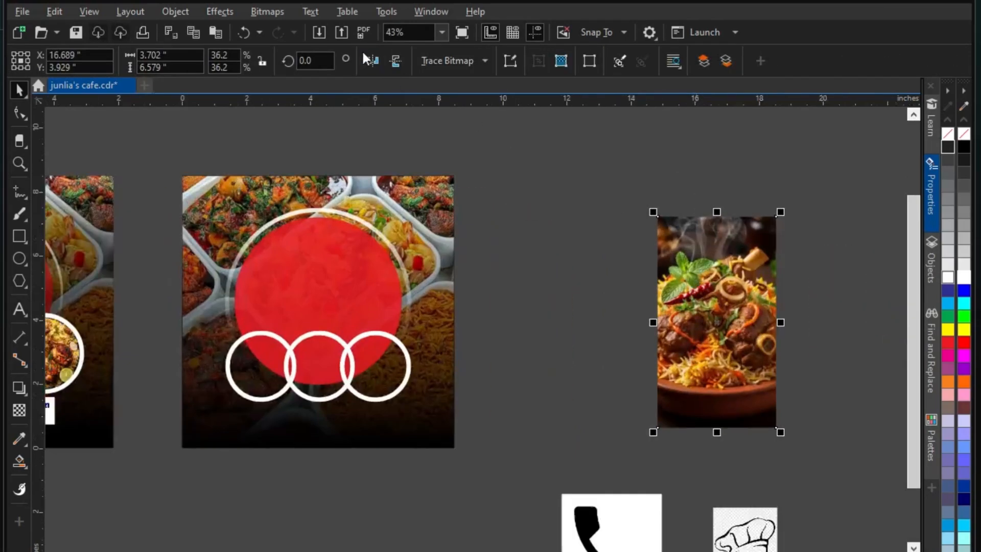
click(176, 11)
mouse_move(353, 70)
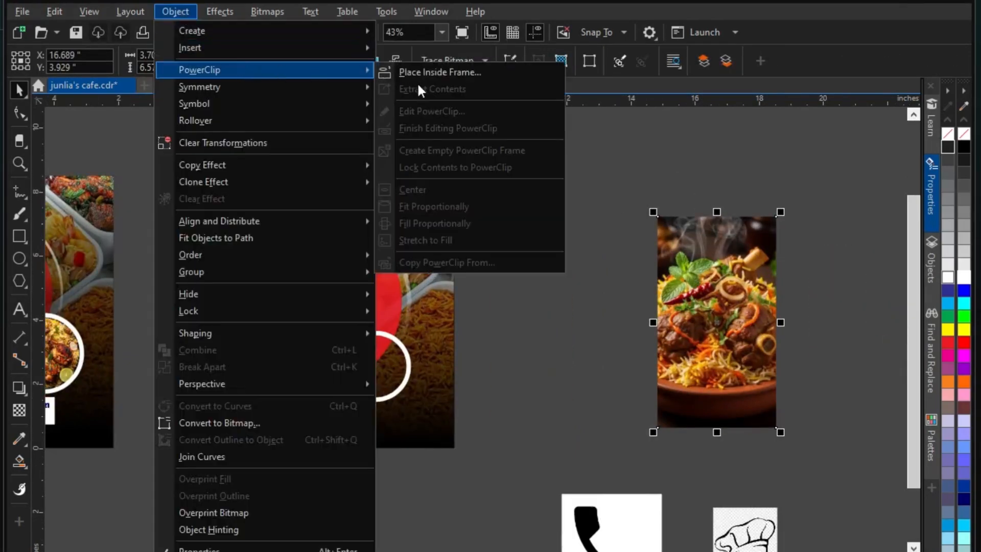
click(421, 72)
click(259, 366)
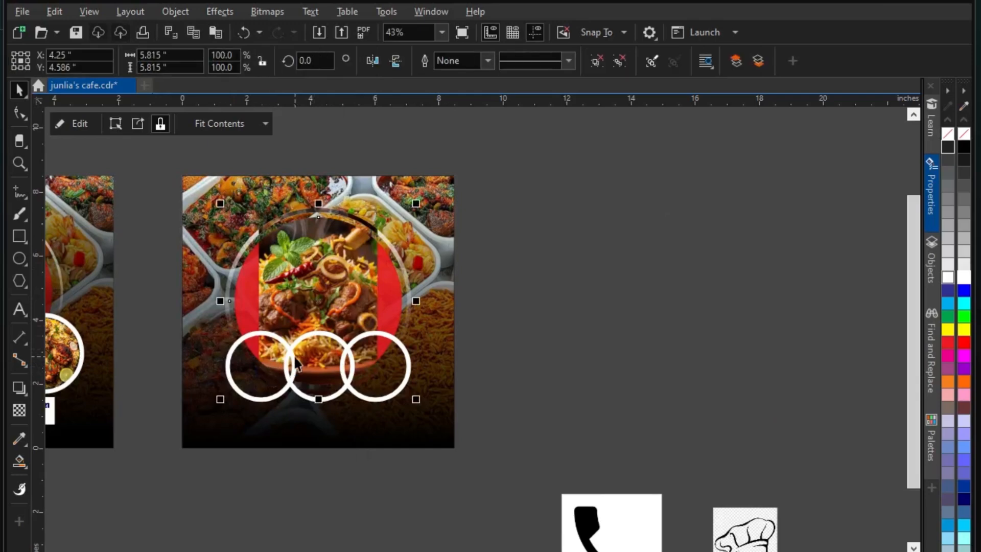
key(ctrl+z)
Place the biryani photo inside only the left white circle with PowerClip
click(353, 403)
drag(550, 449, 191, 323)
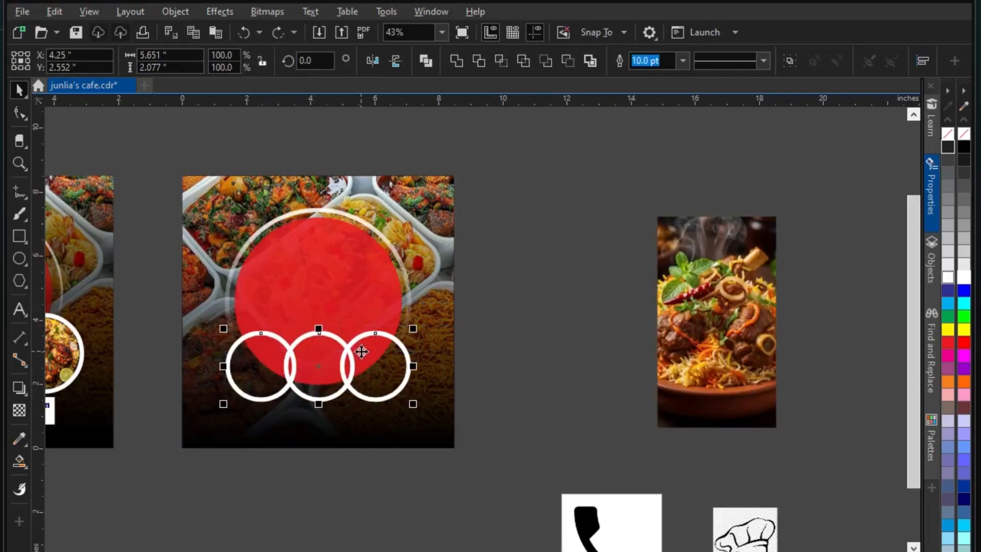
click(705, 327)
click(276, 395)
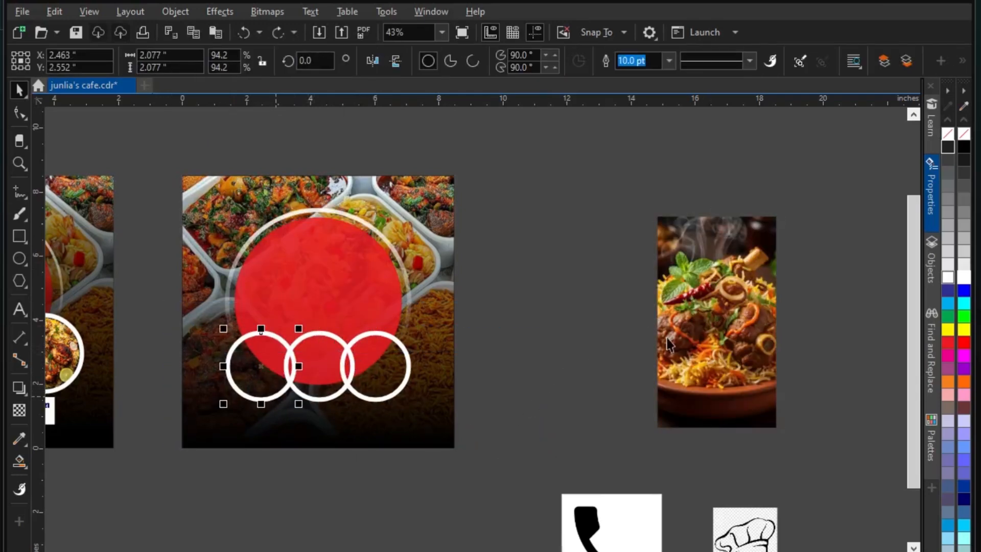
click(688, 314)
click(176, 11)
mouse_move(285, 67)
click(425, 72)
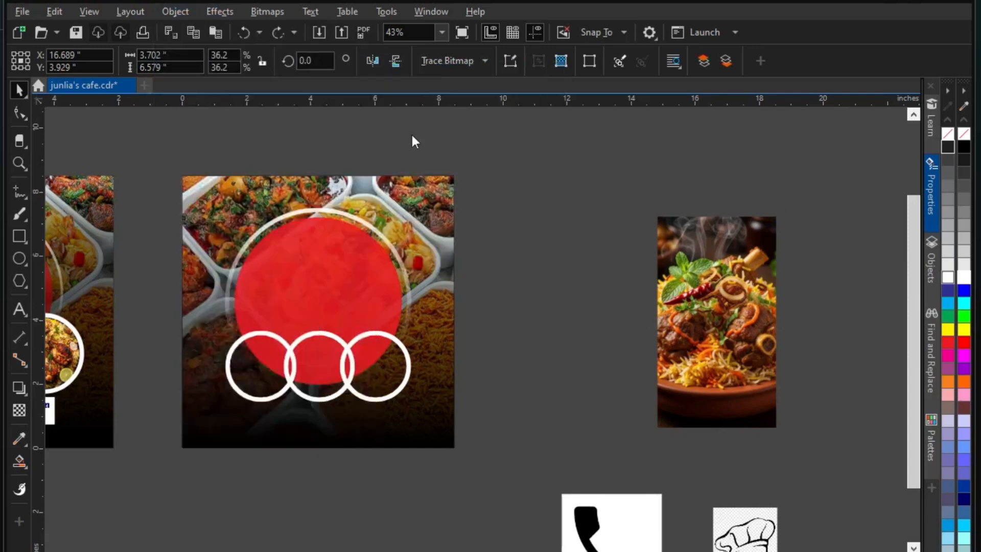
click(251, 394)
Set the clipped photo to Fill Proportionally
click(240, 123)
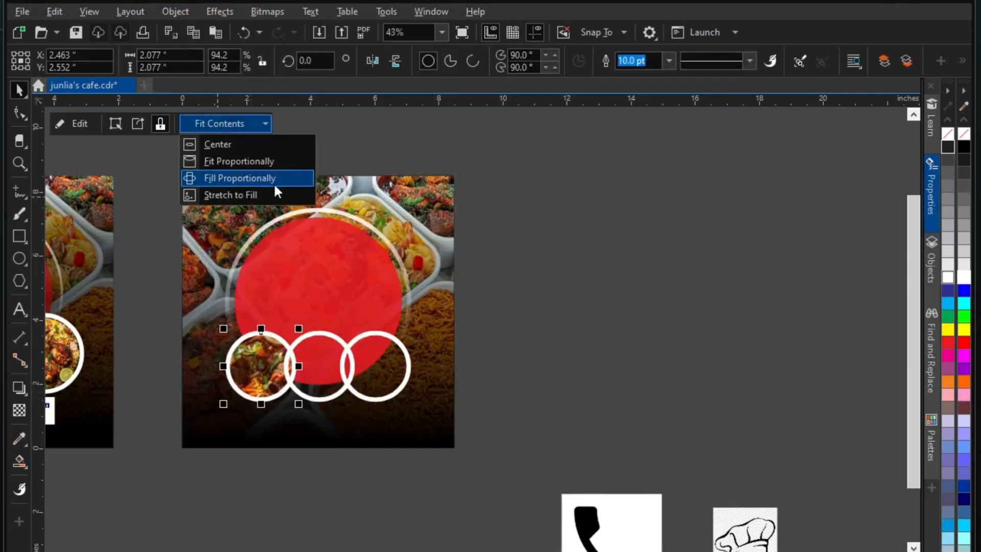
click(274, 180)
click(524, 305)
scroll(522, 299, down, 1)
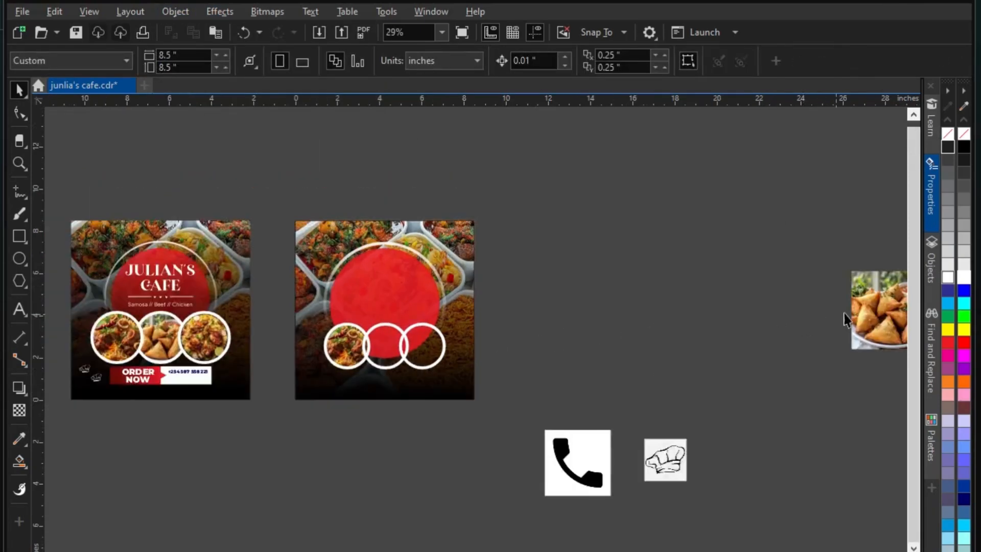
Drag the samosa photo onto the design and try placing it in the middle circle, then undo
drag(863, 314, 641, 306)
click(176, 12)
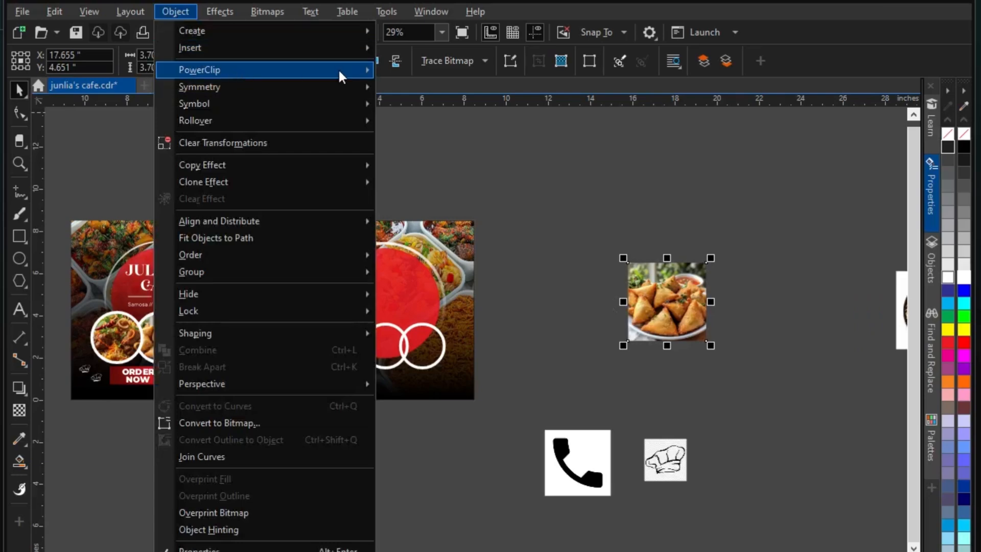
mouse_move(341, 76)
click(429, 70)
click(385, 357)
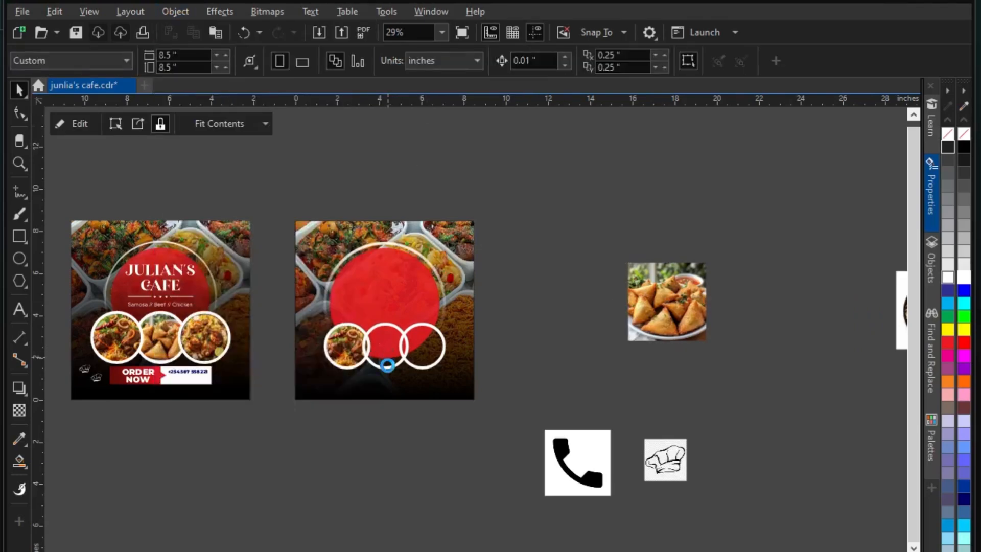
key(ctrl+z)
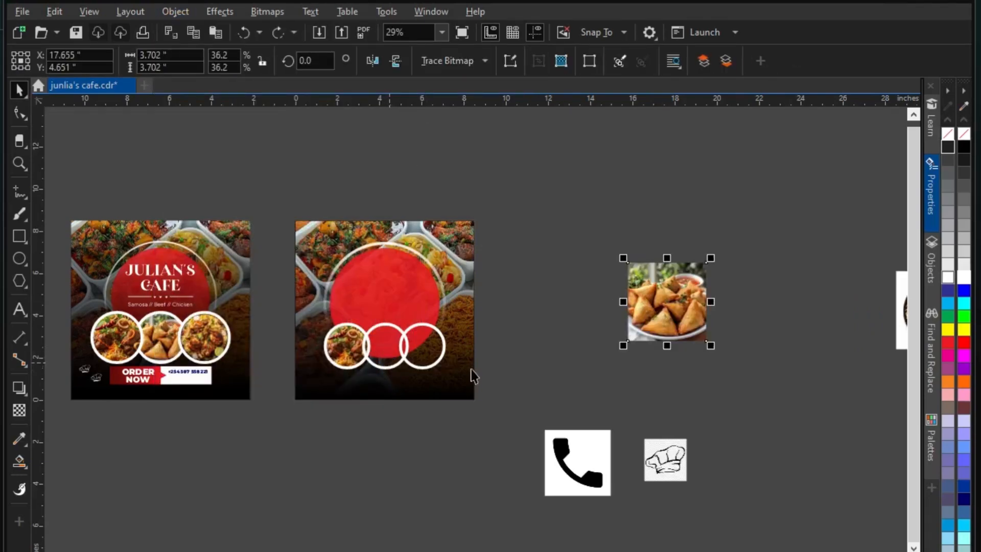
PowerClip the samosa photo into the middle circle and set Fit Contents to Fill Proportionally
click(392, 373)
click(657, 287)
click(176, 11)
mouse_move(235, 70)
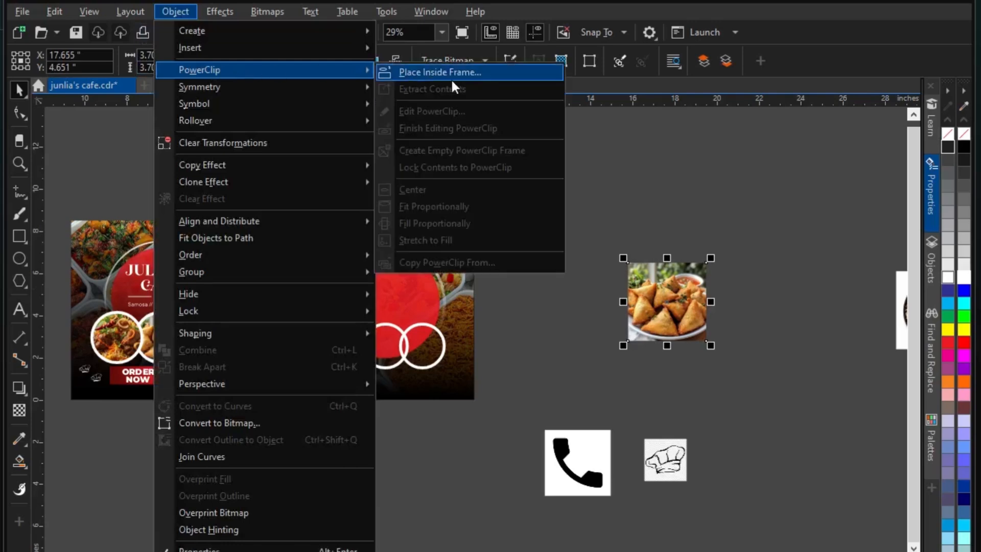
click(450, 74)
click(383, 367)
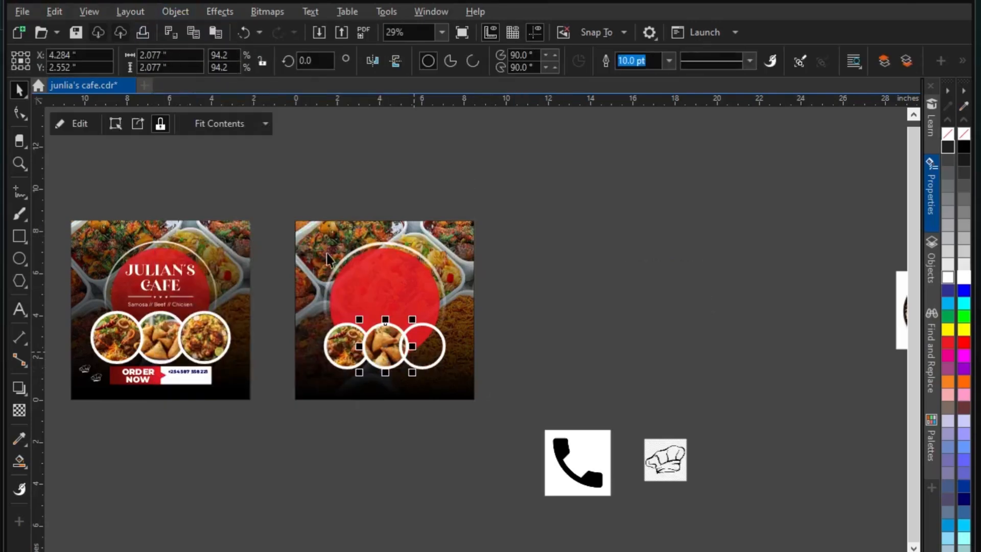
click(244, 124)
click(246, 177)
click(595, 314)
PowerClip the biryani photo into the empty third circle with Fill Proportionally
scroll(434, 288, down, 1)
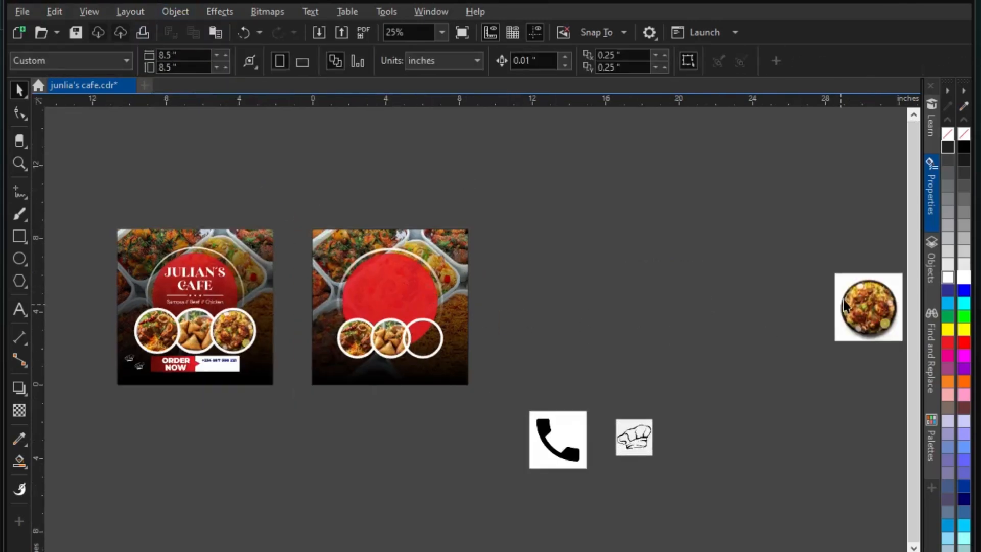
drag(859, 304, 479, 332)
scroll(600, 352, up, 2)
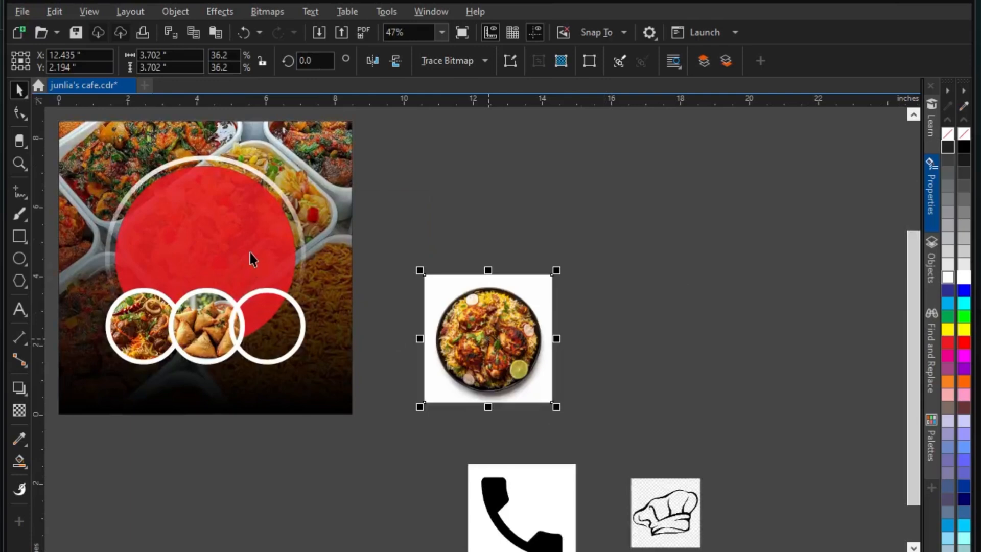
click(195, 14)
mouse_move(221, 73)
click(435, 71)
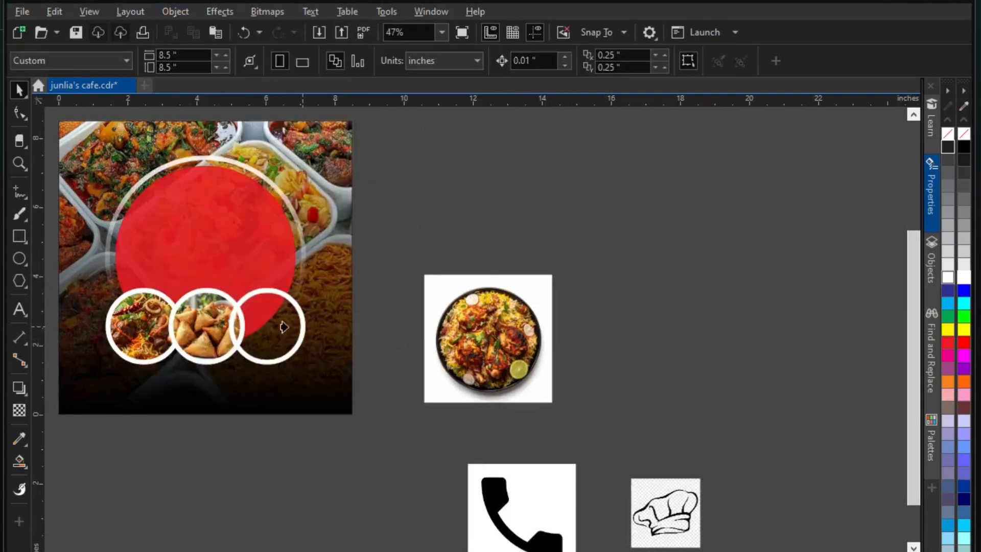
click(266, 358)
click(221, 125)
click(241, 177)
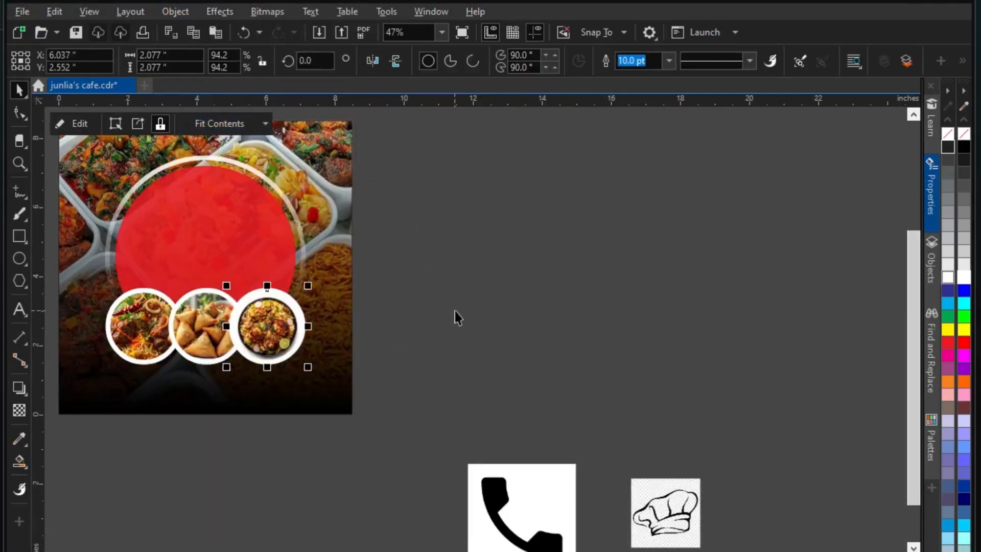
Enlarge the biryani photo inside its circle via Edit PowerClip, then select all three circles
scroll(267, 321, up, 2)
click(79, 123)
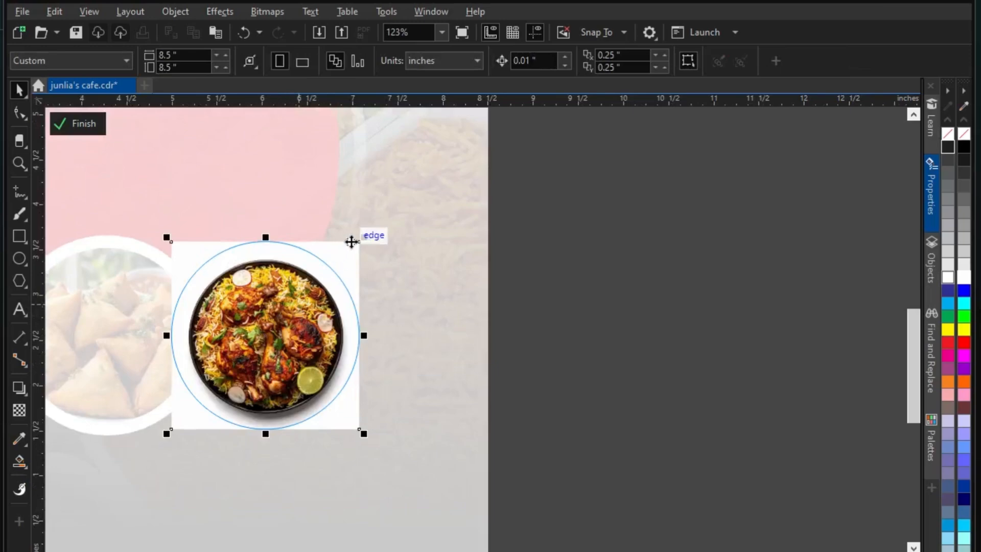
drag(364, 238, 388, 219)
click(78, 123)
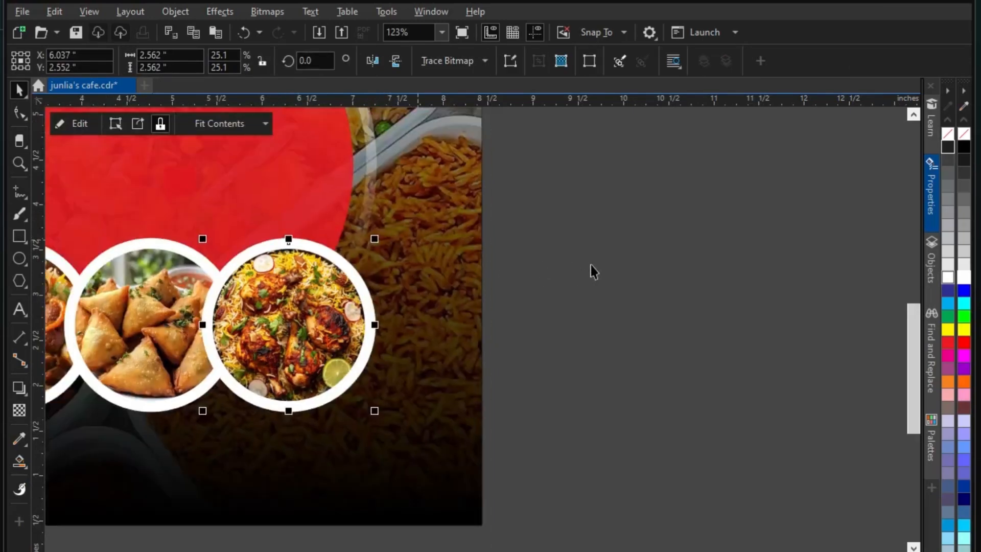
click(593, 271)
scroll(522, 353, down, 3)
scroll(514, 355, down, 2)
drag(578, 399, 242, 302)
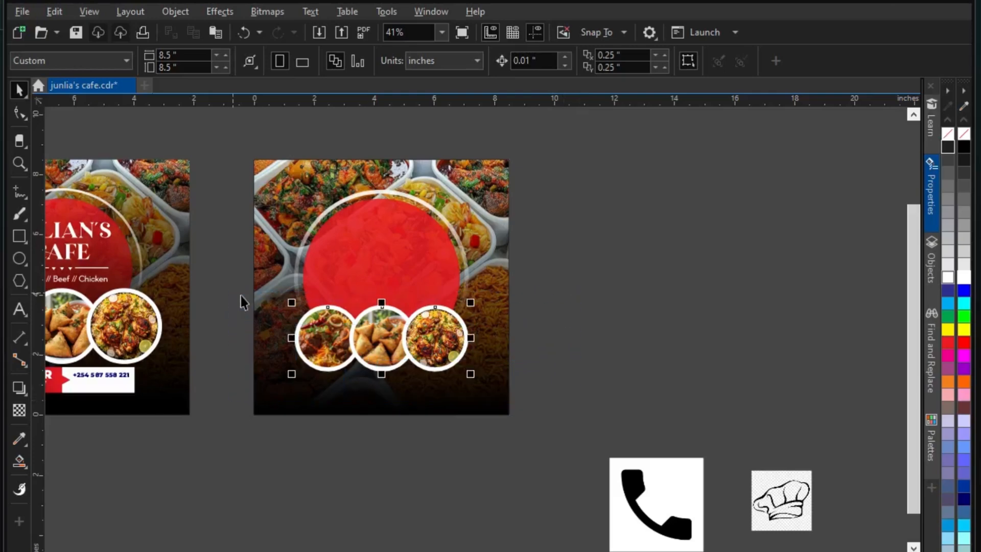
Group the three food circles with Ctrl+G and scale the group up slightly
key(ctrl+g)
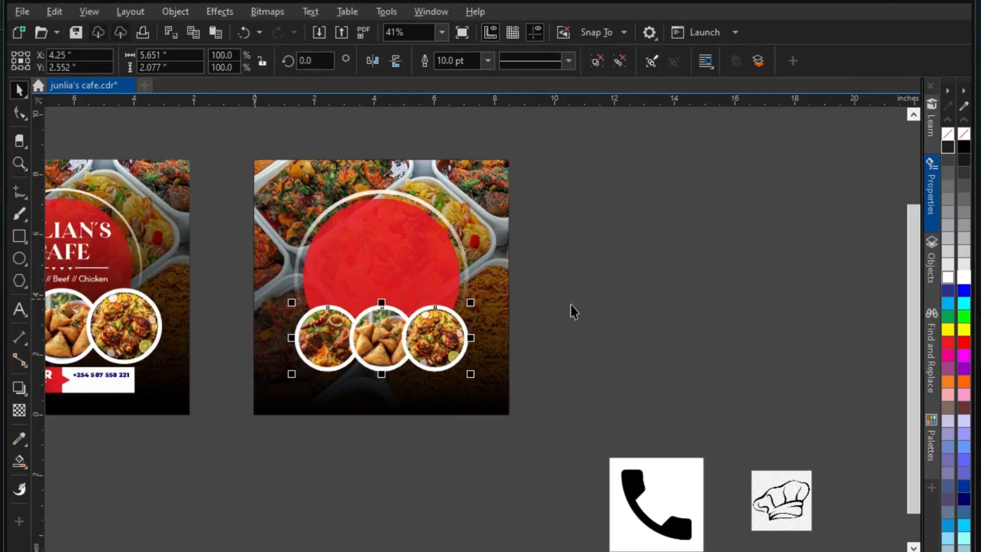
scroll(439, 353, up, 1)
drag(479, 382, 492, 388)
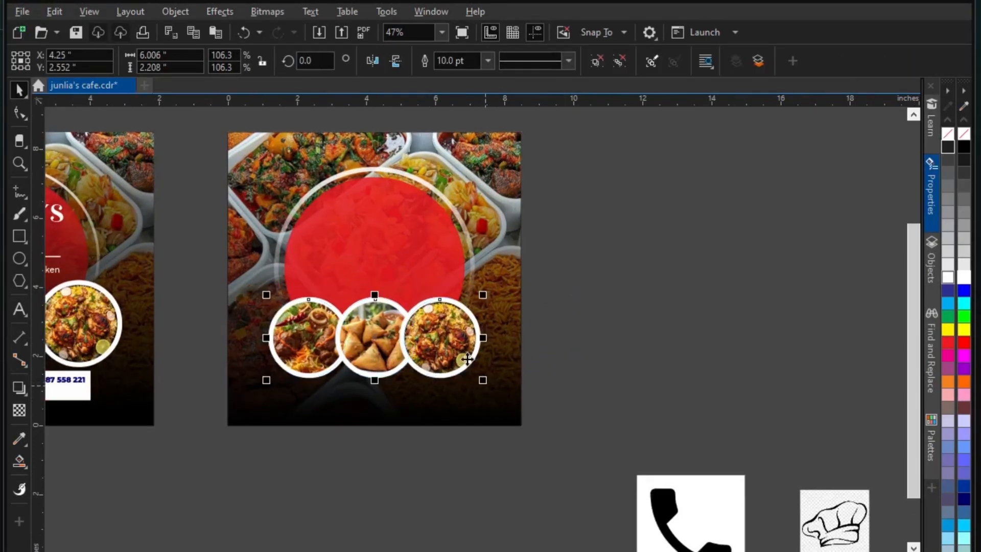
scroll(471, 320, up, 2)
scroll(472, 320, down, 1)
click(520, 324)
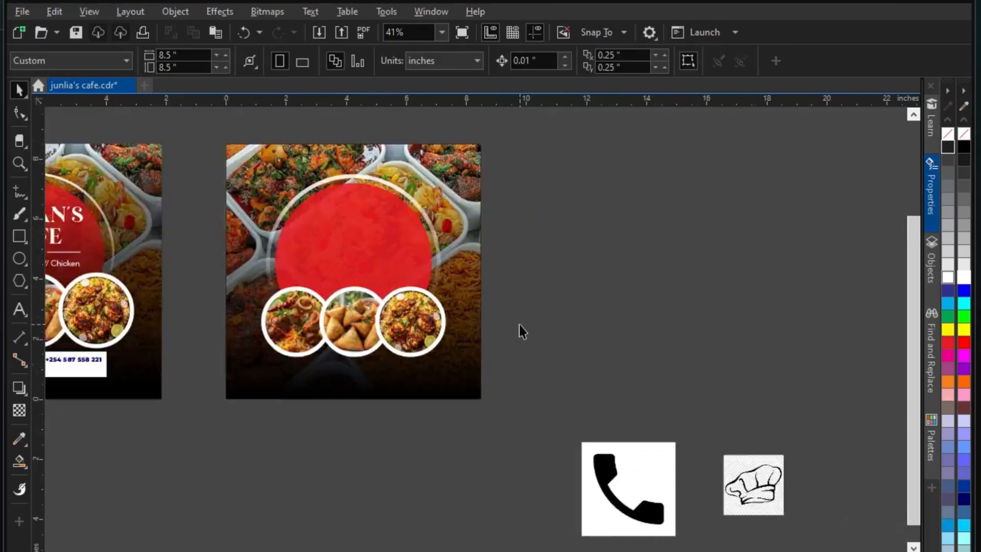
Nudge the circle group upward and enlarge it to about 106%
scroll(520, 324, down, 1)
scroll(337, 350, up, 3)
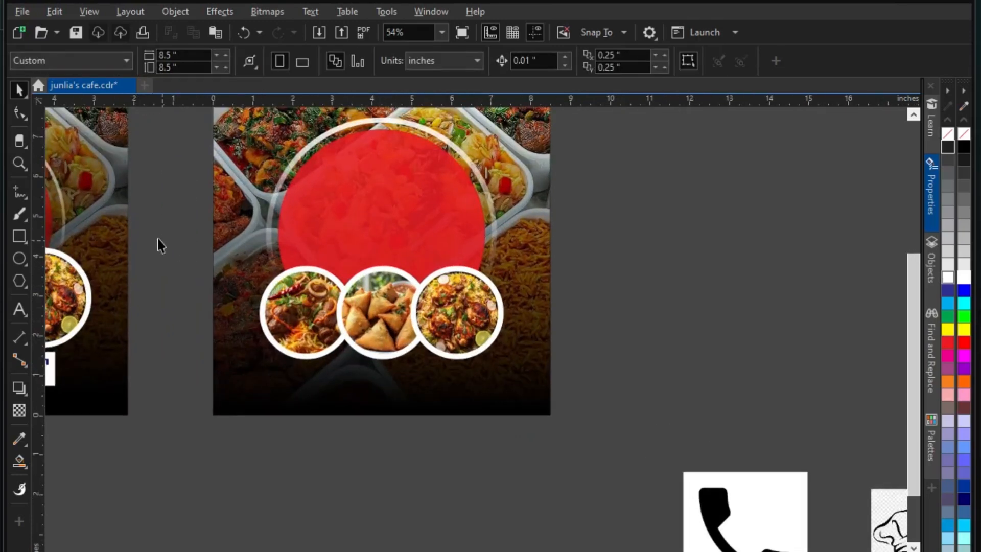
drag(161, 246, 563, 365)
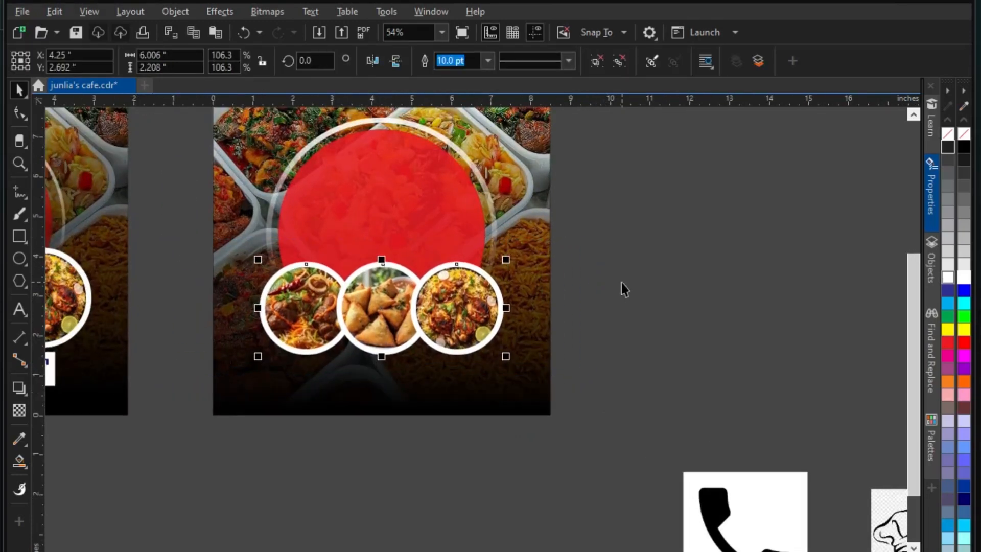
key(Up)
key(Up)
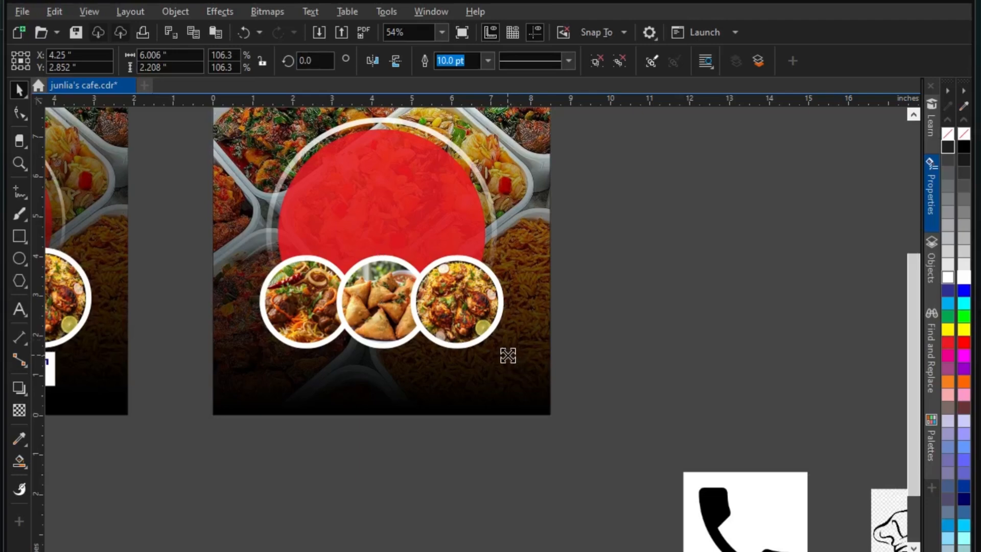
drag(508, 355, 515, 360)
click(619, 302)
Draw a short rectangle below the page and add a half-width copy to split it
scroll(356, 388, up, 1)
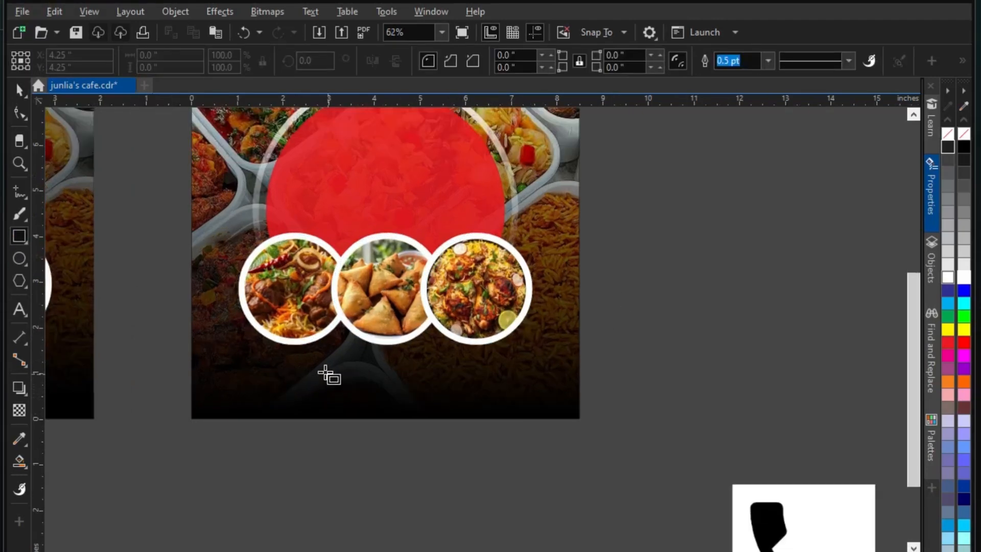
drag(288, 354, 482, 411)
key(space)
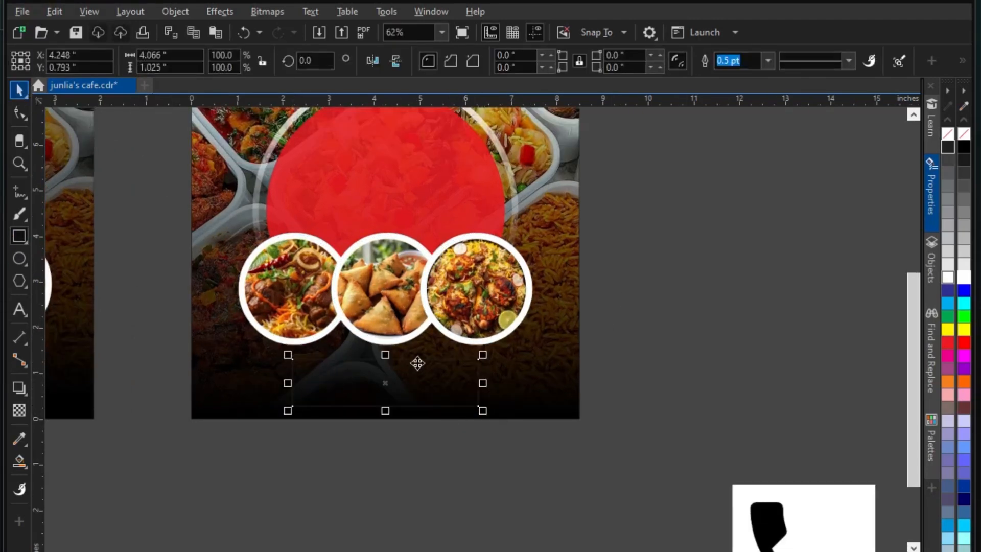
scroll(394, 460, up, 3)
drag(363, 513, 396, 494)
drag(671, 419, 365, 427)
click(88, 280)
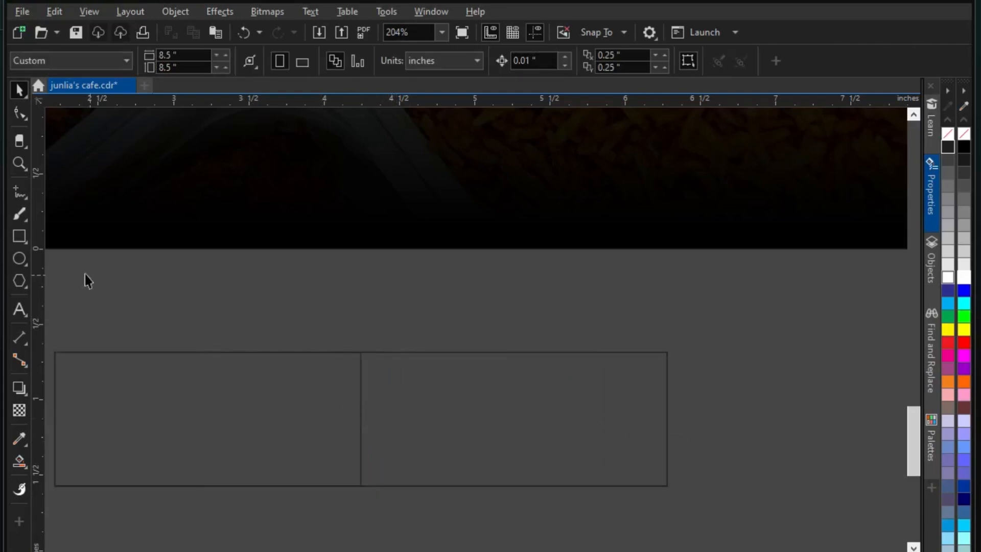
Draw a diagonal freehand line across the divide and mirror-copy it into a > point
click(19, 193)
scroll(348, 435, up, 2)
click(321, 341)
click(472, 419)
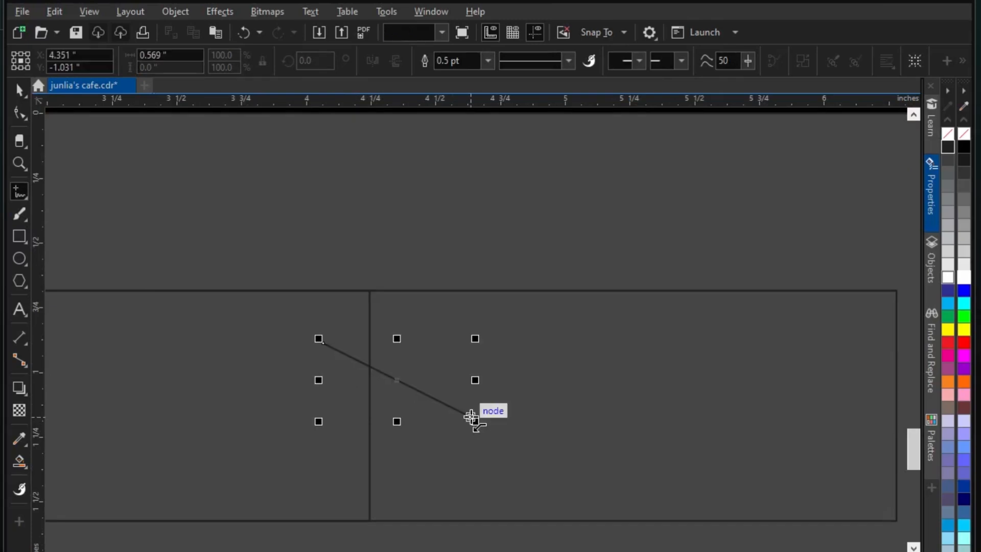
click(20, 90)
drag(252, 215, 588, 485)
drag(397, 339, 397, 503)
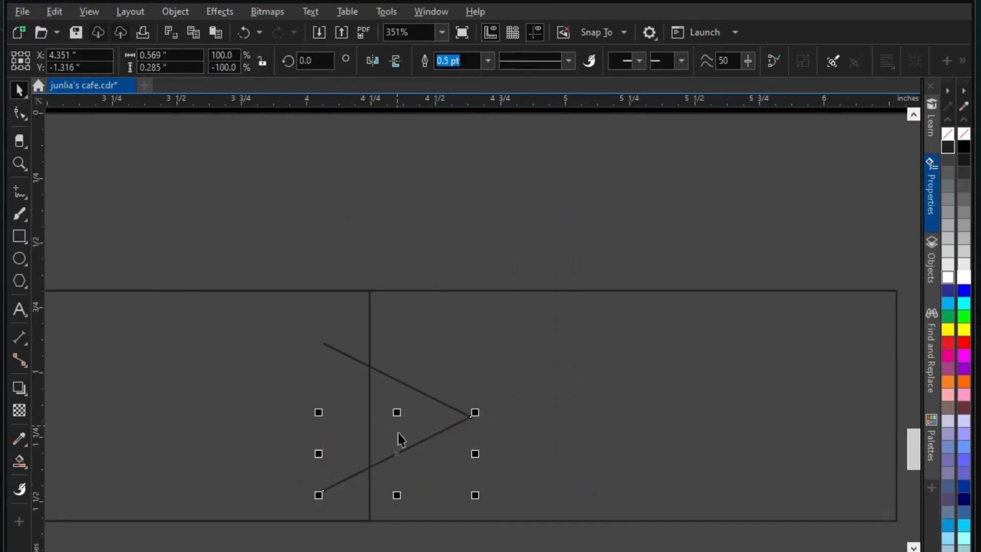
Select the arrow lines and the whole banner outline to check the shape
scroll(440, 460, up, 2)
scroll(429, 421, down, 2)
drag(248, 204, 531, 526)
click(219, 389)
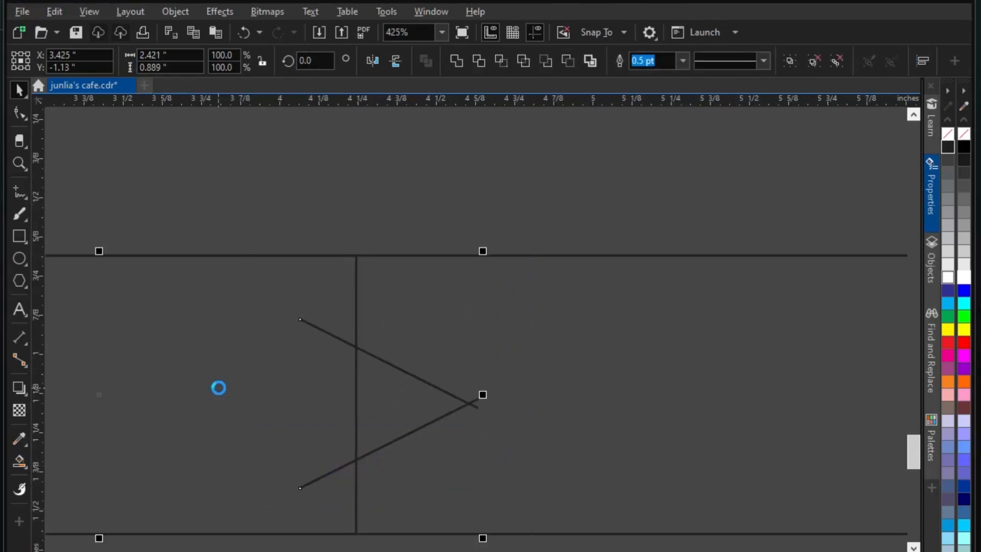
scroll(357, 383, down, 2)
key(Escape)
scroll(471, 297, down, 1)
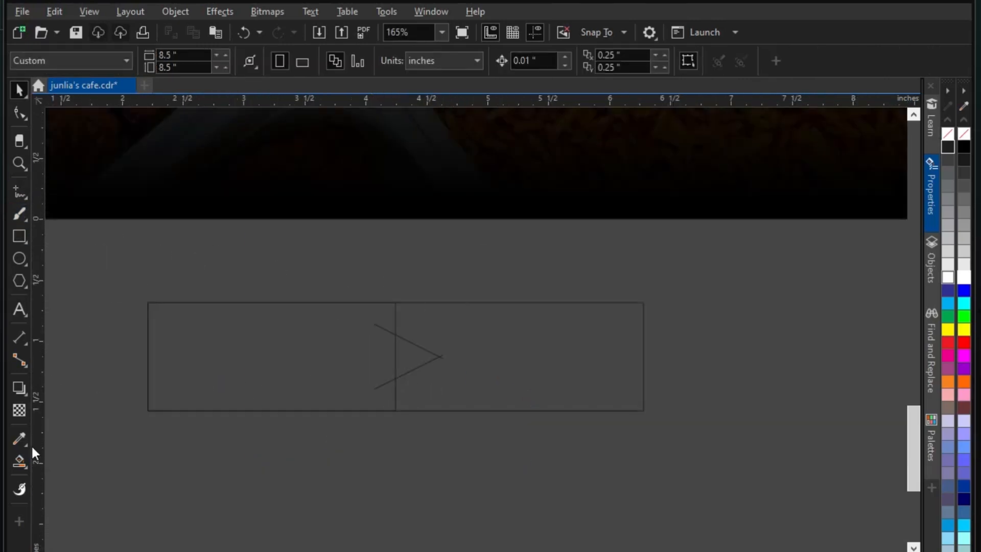
click(26, 146)
Smart Fill the left and right regions of the banner outline
click(61, 197)
scroll(491, 337, up, 1)
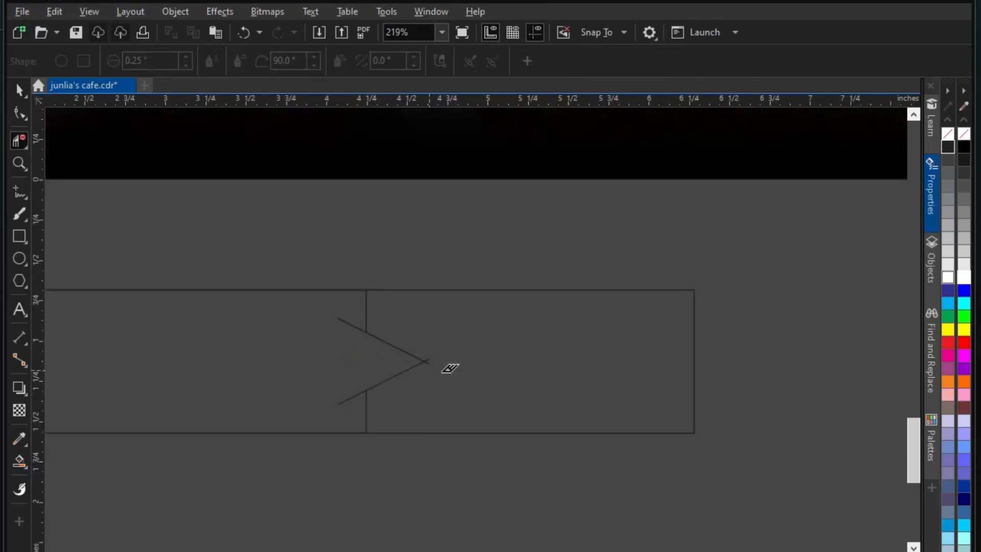
scroll(450, 368, down, 1)
click(24, 478)
click(72, 476)
click(294, 388)
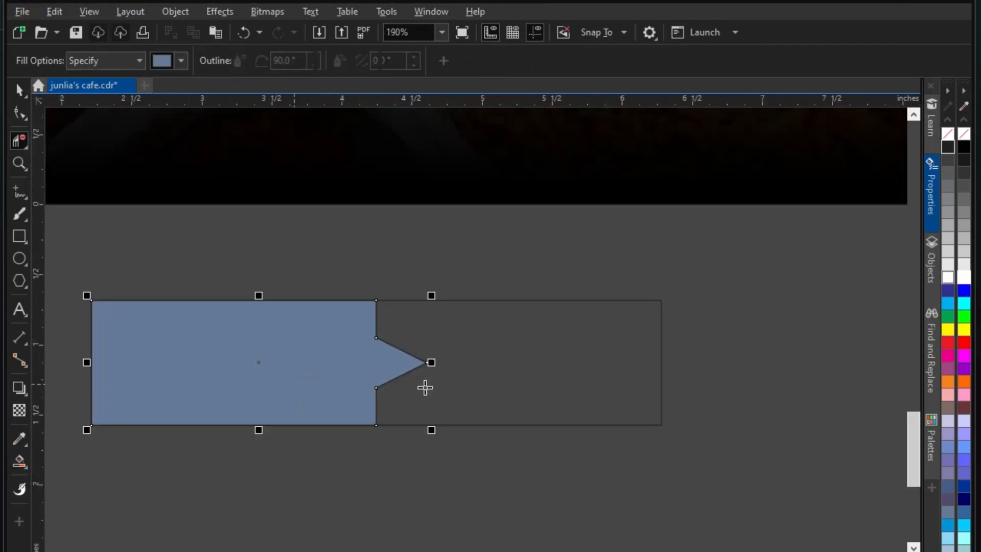
click(424, 387)
Move the filled banner beneath the food circles and delete the leftover outline
click(19, 92)
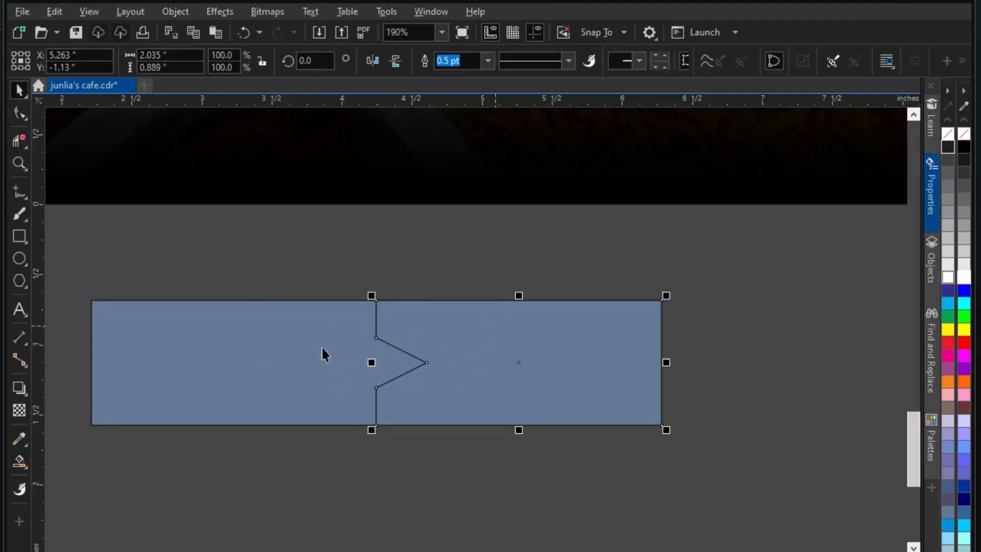
scroll(482, 408, down, 5)
drag(482, 376, 482, 241)
scroll(296, 408, up, 3)
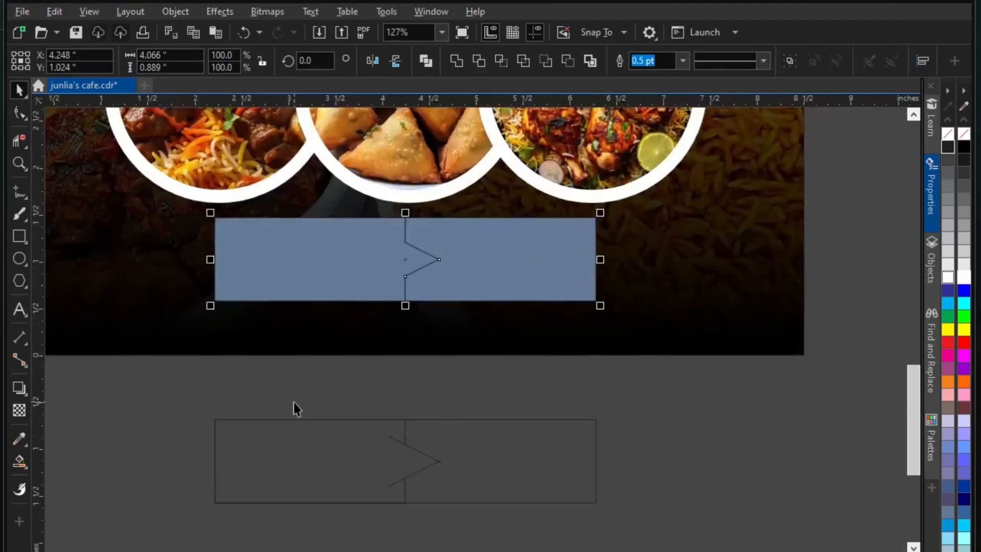
scroll(296, 408, down, 2)
drag(182, 390, 632, 521)
key(Delete)
click(357, 311)
scroll(404, 358, down, 2)
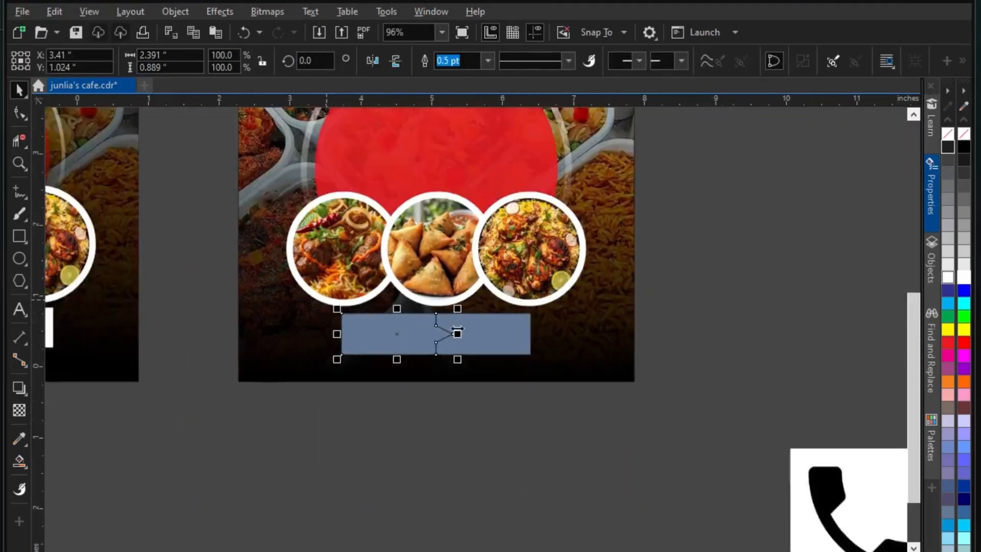
Give the left arrow part a linear gradient from dark red start to bright red end
click(25, 477)
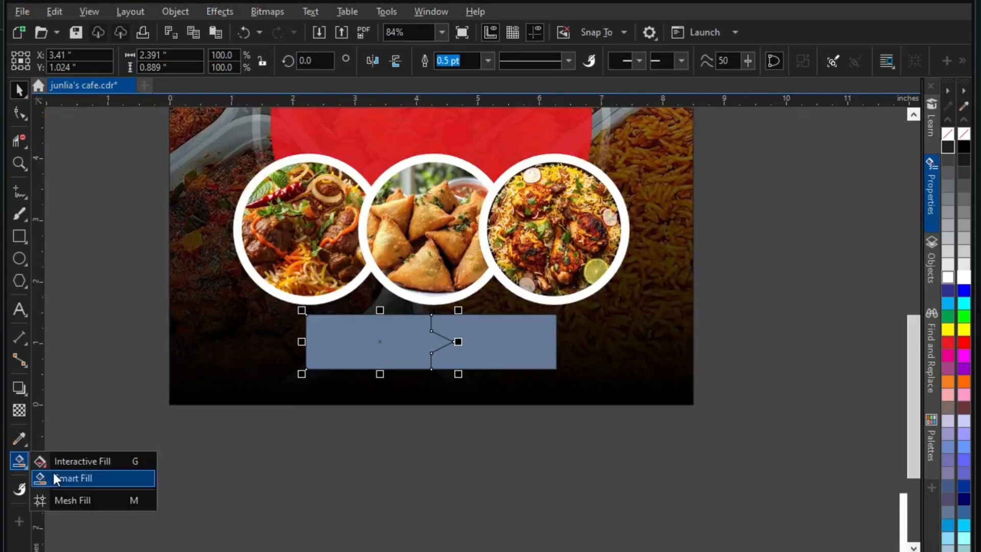
click(57, 477)
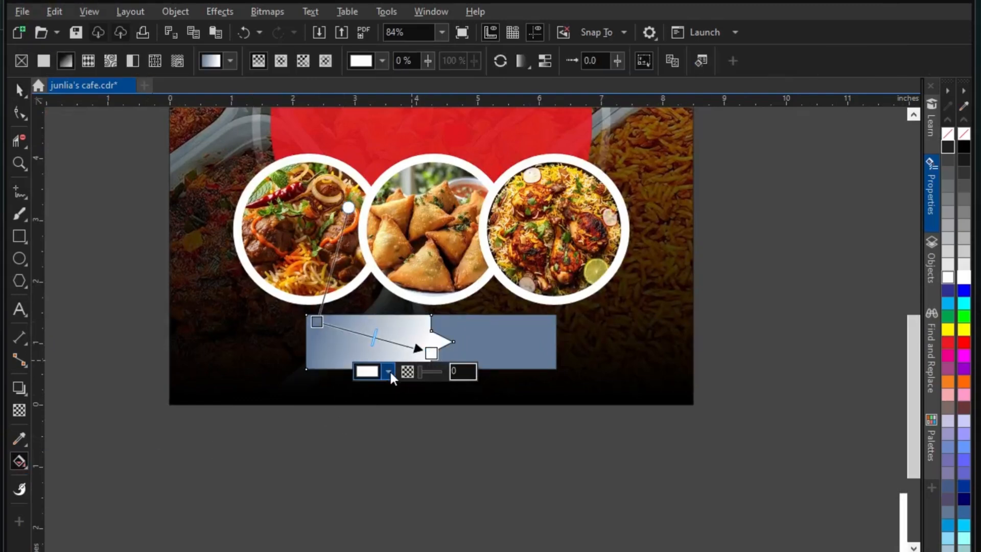
click(390, 373)
drag(467, 499, 478, 449)
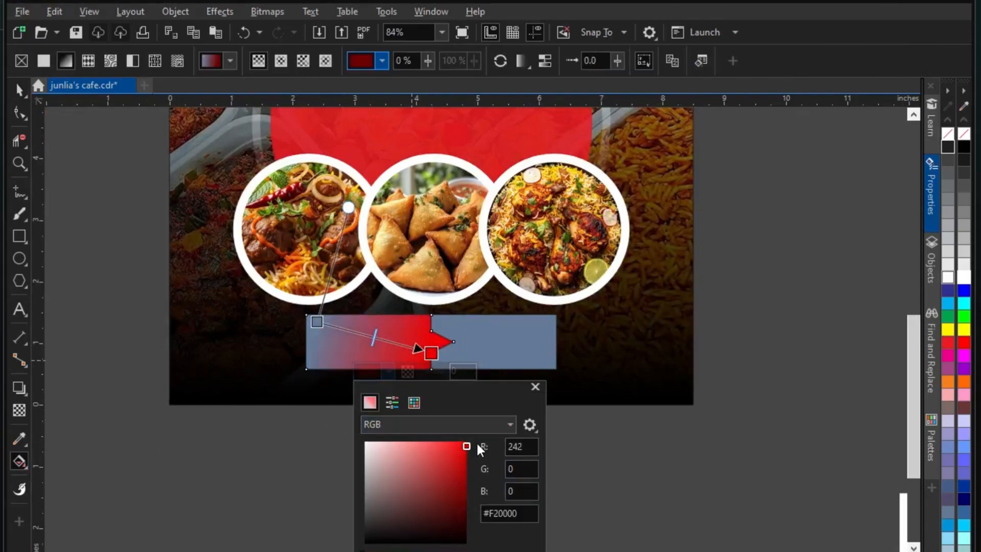
click(316, 322)
click(274, 340)
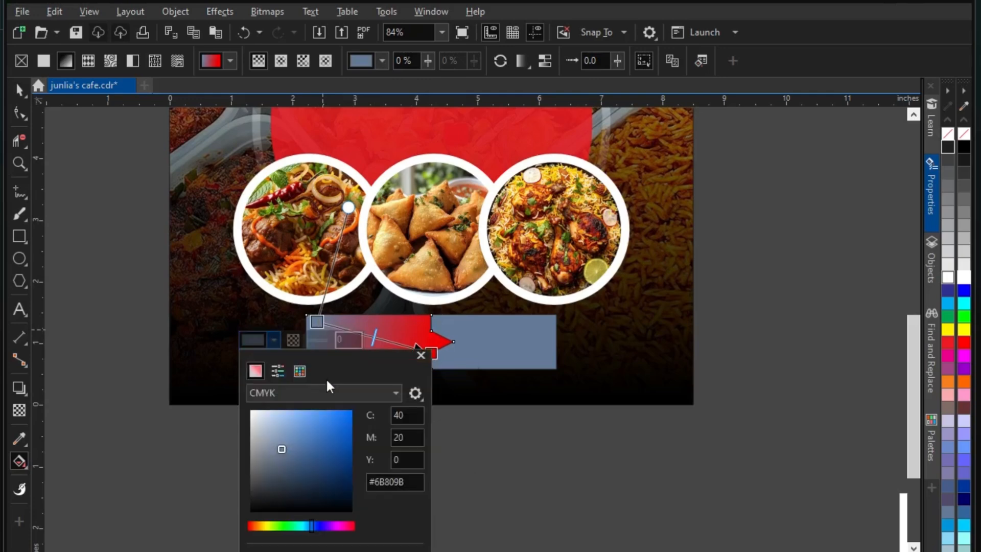
drag(312, 523, 195, 523)
mouse_move(339, 431)
mouse_down()
mouse_move(361, 473)
mouse_move(356, 468)
mouse_up()
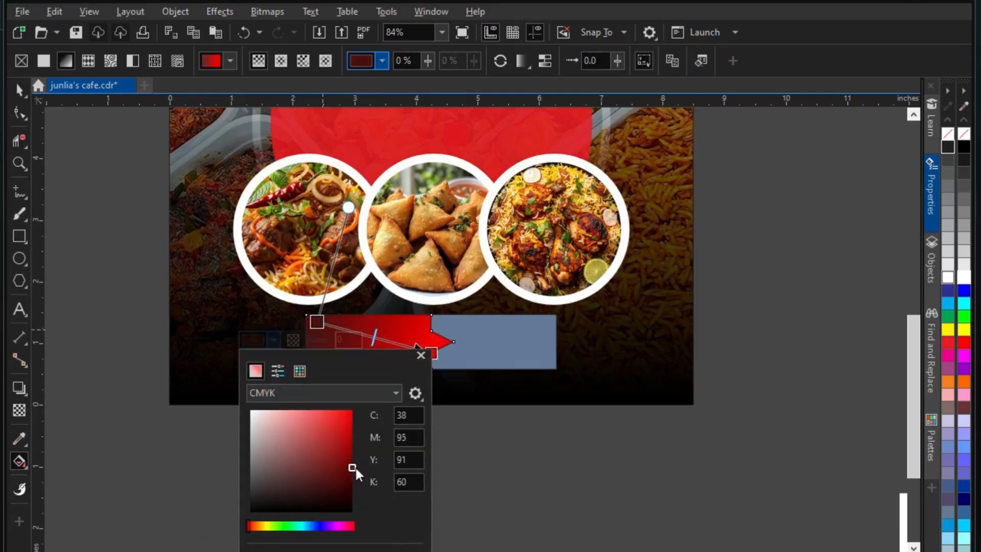
click(486, 444)
click(19, 90)
Remove the red shape's outline and fill the right banner half white
scroll(388, 315, up, 2)
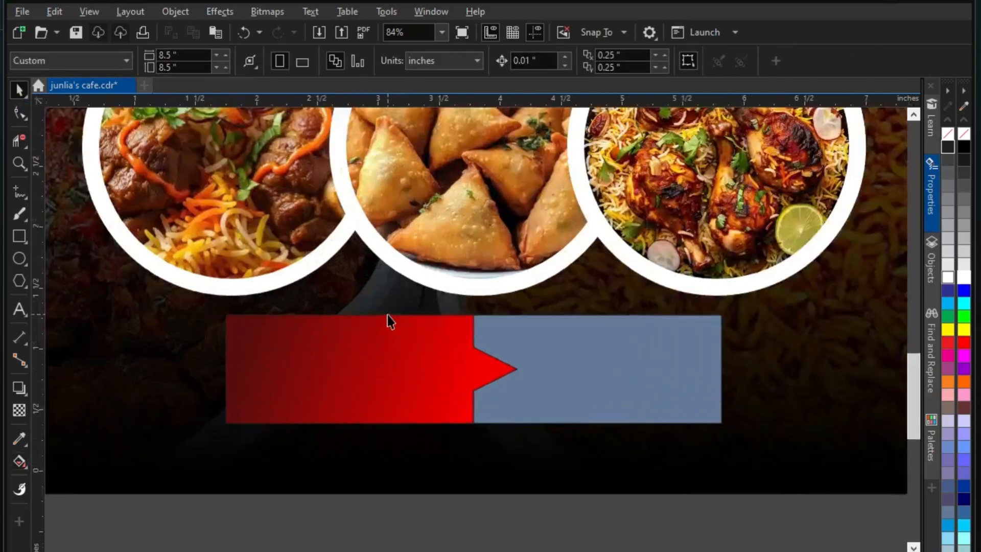
click(489, 61)
click(458, 78)
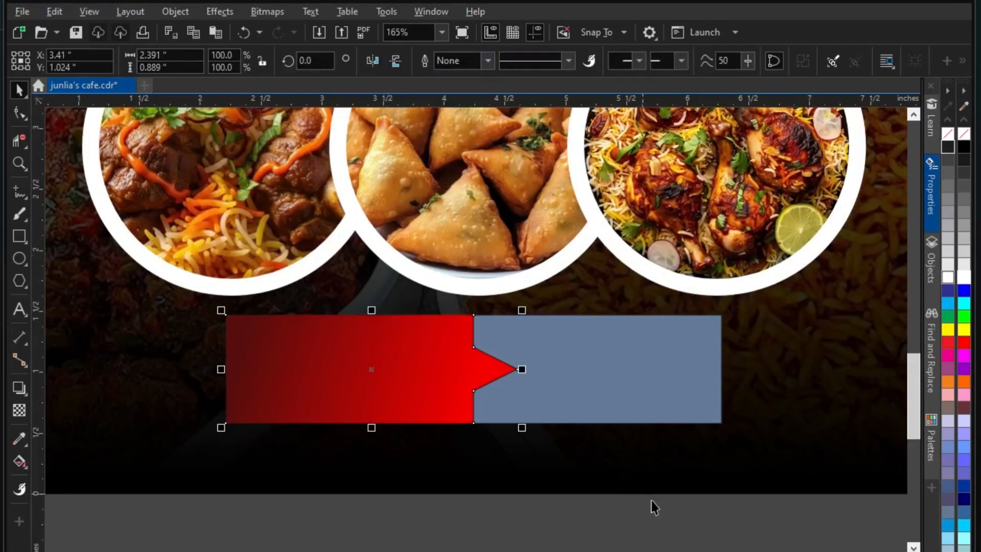
click(587, 353)
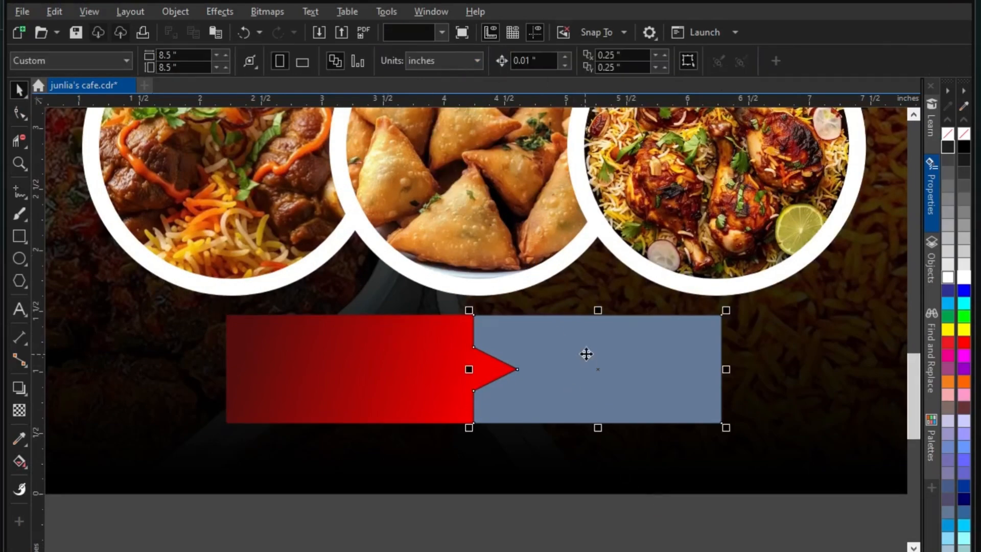
click(964, 280)
scroll(679, 419, down, 2)
click(678, 419)
Set the outline to None on both banner shapes
drag(770, 463, 289, 261)
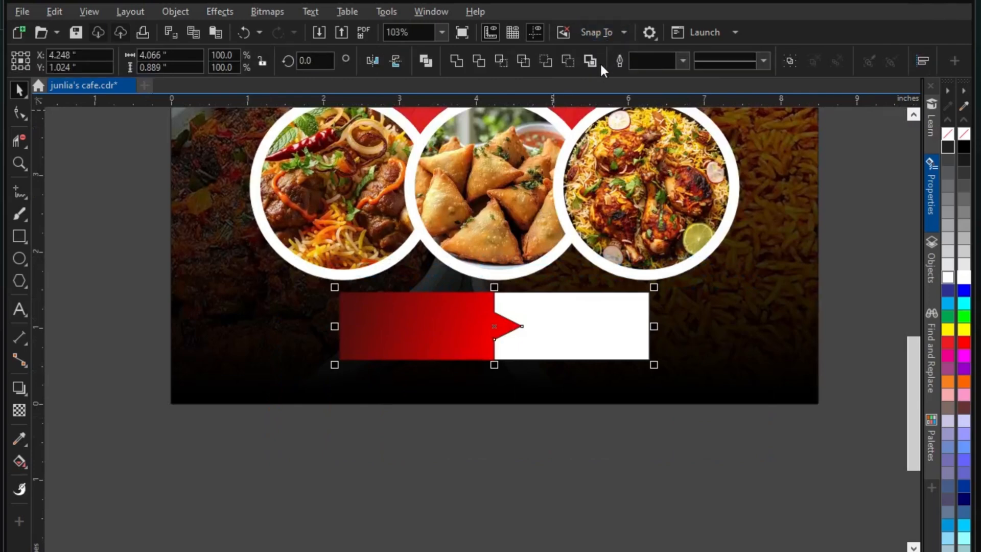
click(682, 60)
click(660, 74)
scroll(530, 397, down, 1)
drag(692, 434, 436, 336)
click(678, 374)
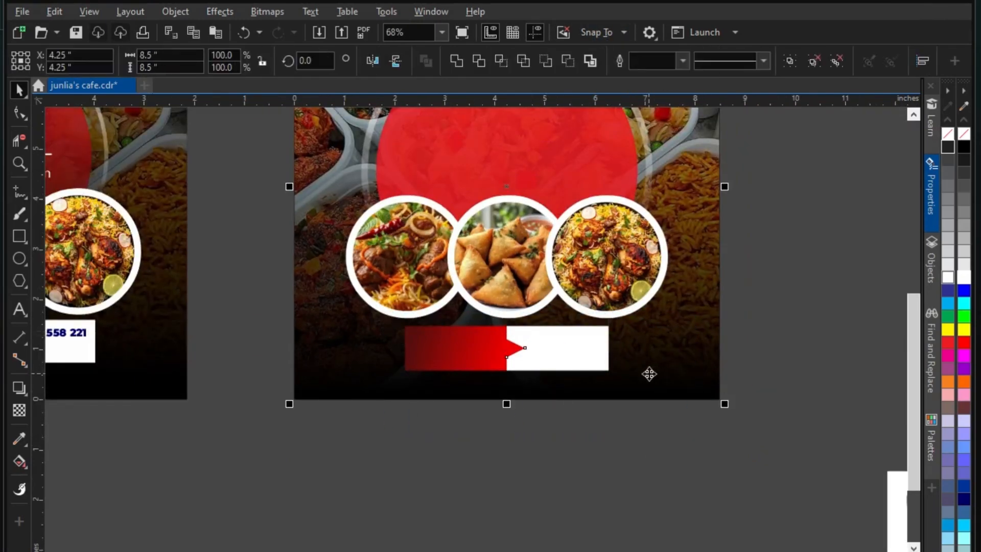
drag(682, 460, 308, 303)
scroll(588, 348, up, 2)
Stretch the banner wider to the right and taller at the bottom
drag(633, 351, 660, 353)
scroll(535, 318, down, 2)
scroll(528, 381, up, 3)
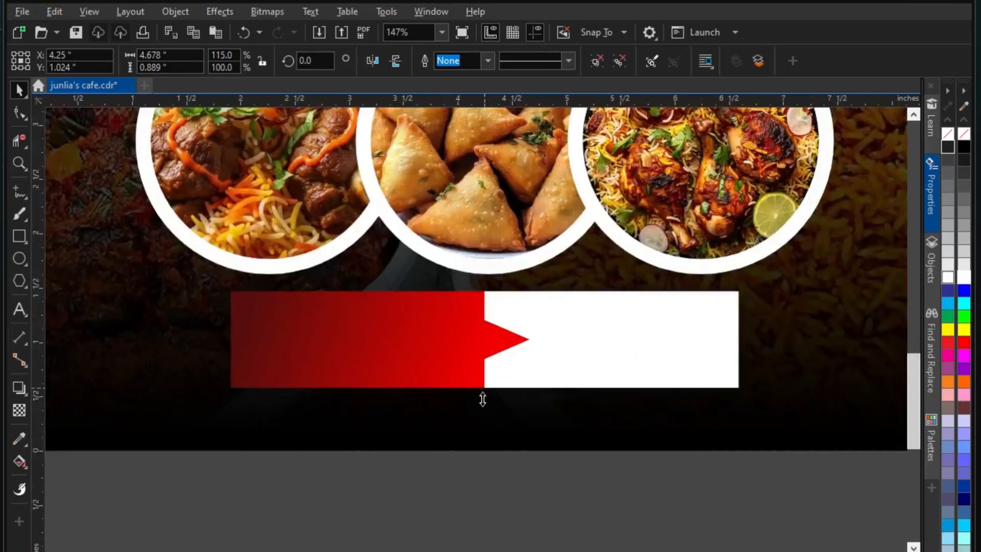
drag(482, 399, 487, 406)
scroll(566, 432, down, 3)
click(511, 395)
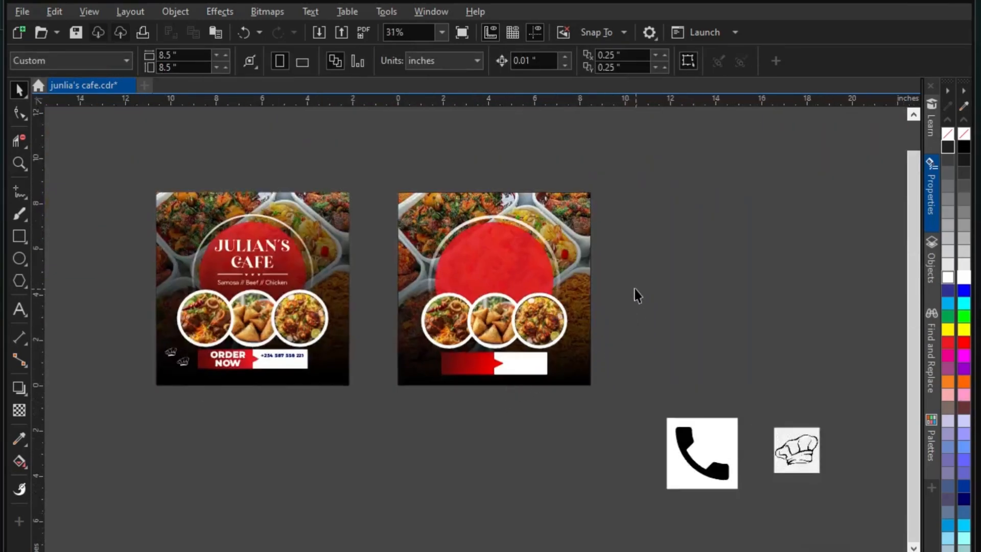
scroll(528, 279, up, 1)
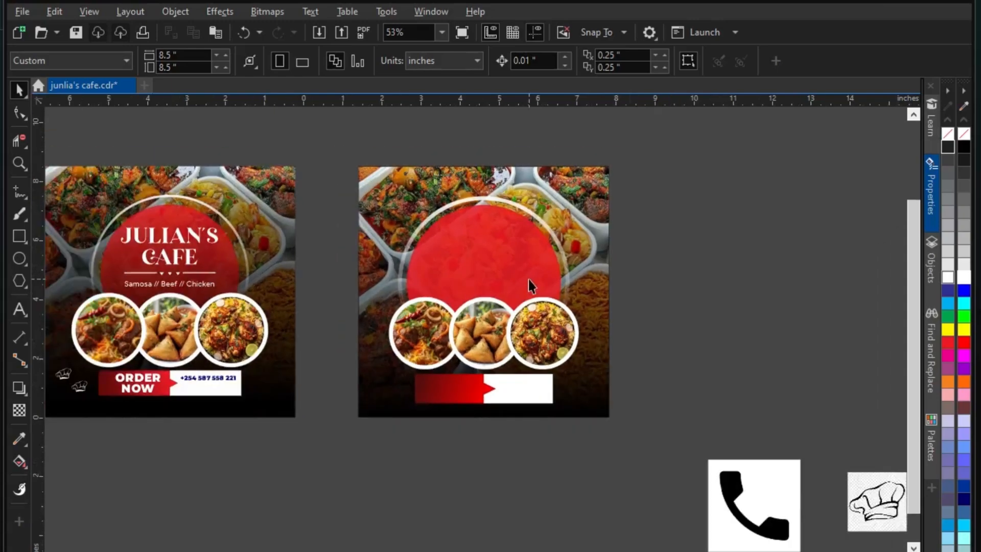
click(497, 247)
click(624, 221)
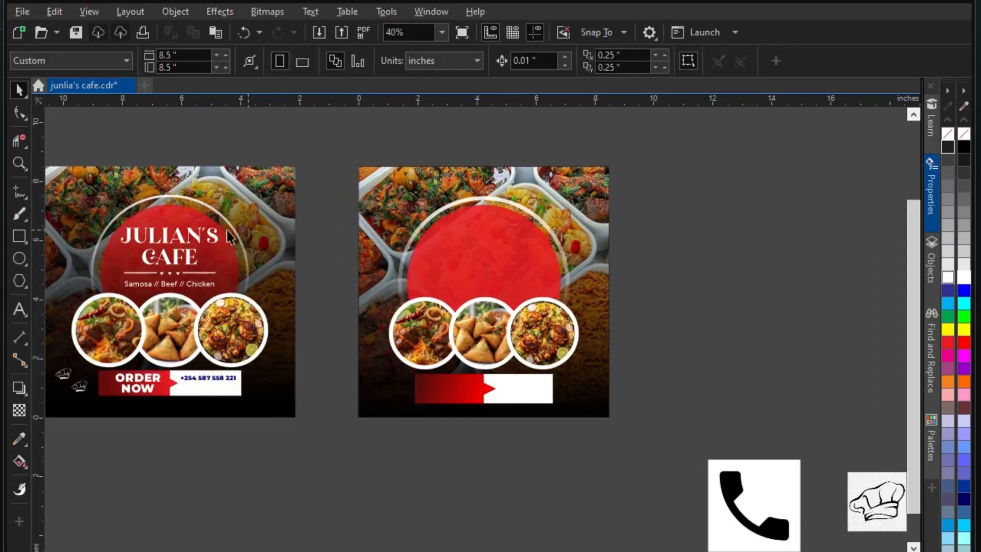
Type the JULIAN'S CAFÉ title on the red circle and centre it horizontally
click(19, 307)
scroll(463, 237, up, 4)
click(430, 279)
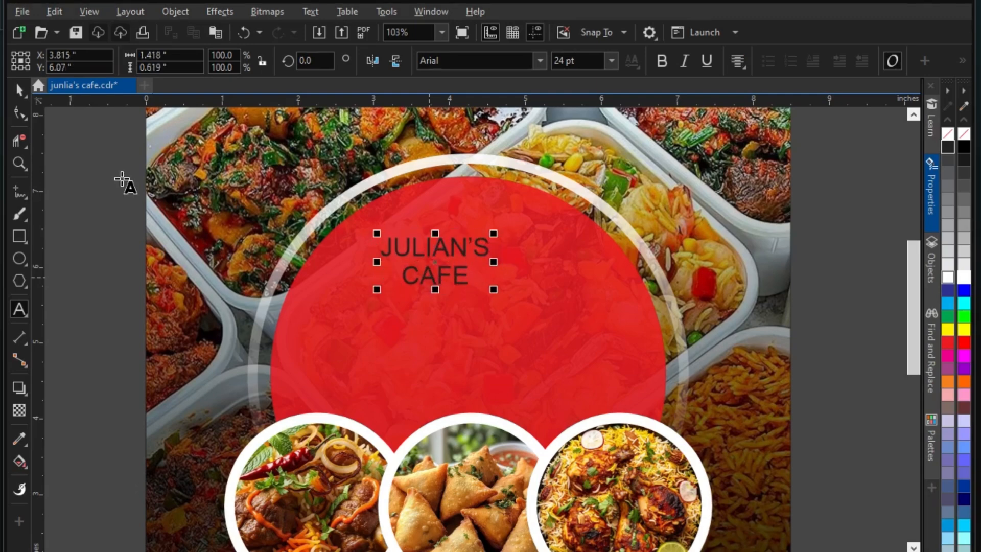
shift+click(501, 164)
key(c)
scroll(487, 249, down, 3)
click(762, 331)
scroll(445, 225, up, 2)
click(485, 262)
Enlarge the title to about 48 pt and apply the Laginchy font
drag(541, 295, 587, 321)
click(542, 61)
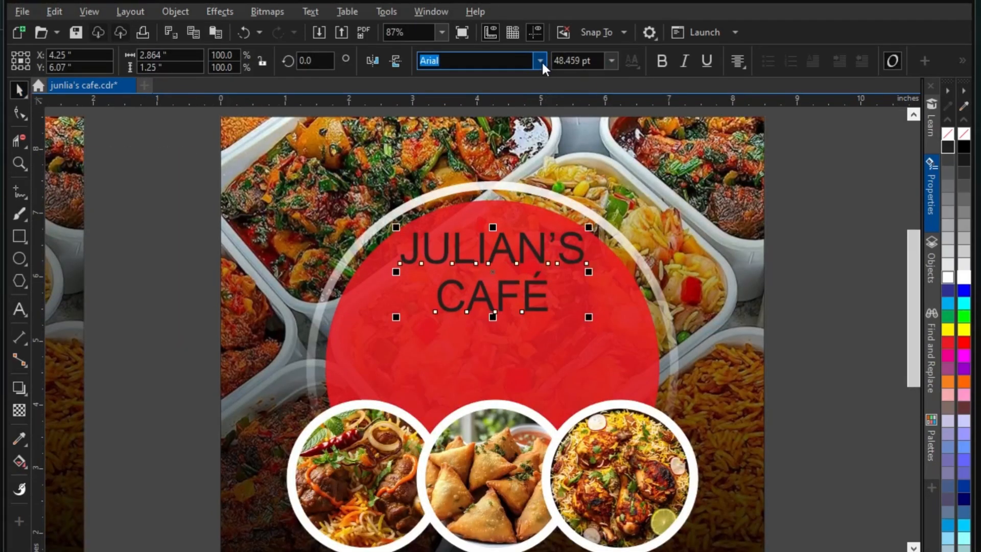
text(lag)
key(Return)
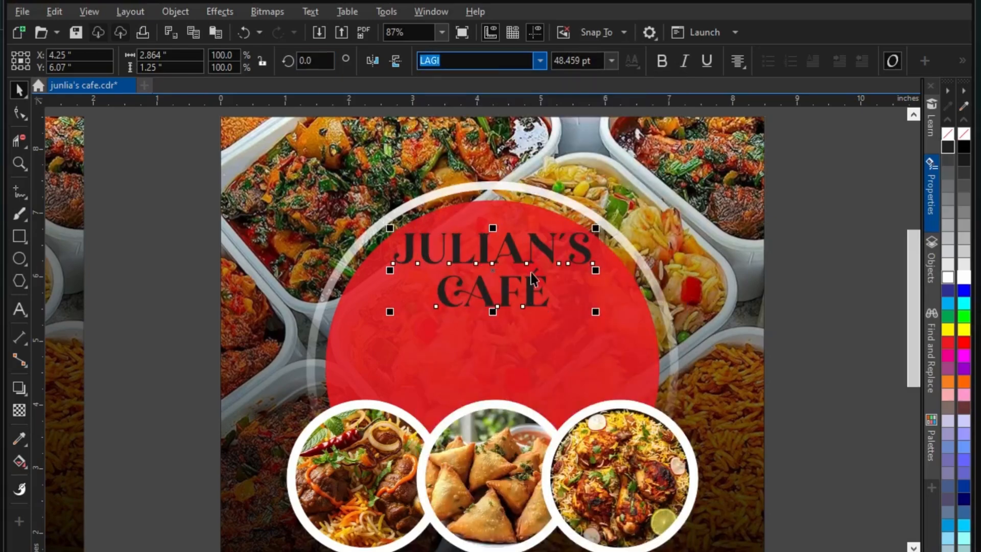
Recentre the JULIAN'S CAFÉ title horizontally on the page
scroll(677, 335, up, 2)
shift+click(707, 279)
key(c)
scroll(483, 307, down, 3)
click(775, 327)
click(515, 325)
scroll(514, 325, up, 3)
Nudge the title slightly upward and fill it white
key(F10)
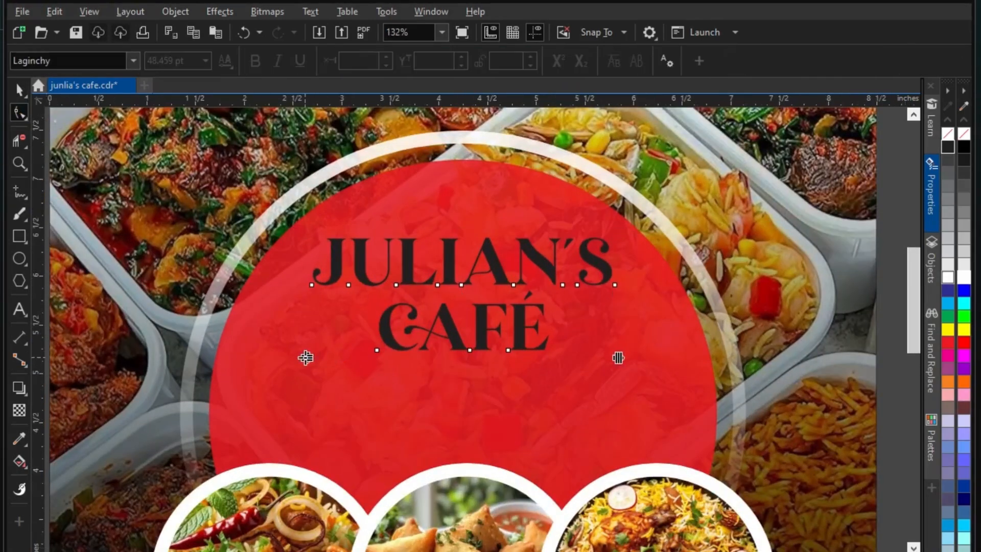
click(23, 91)
drag(492, 257, 491, 247)
click(948, 277)
scroll(541, 241, down, 3)
Draw a small square on the red circle and rotate it 45° into a diamond
click(764, 306)
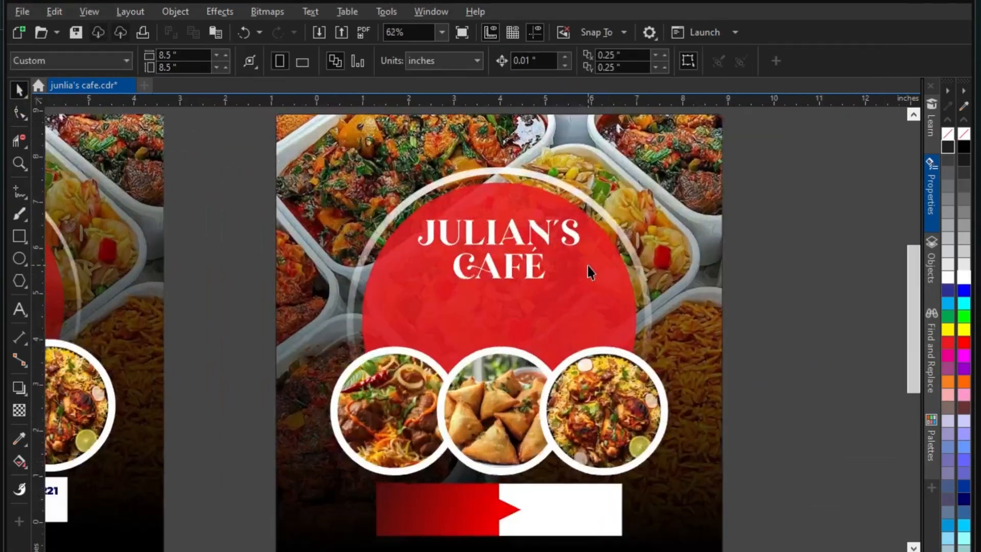
scroll(478, 294, up, 5)
key(F6)
drag(464, 328, 495, 359)
click(21, 91)
drag(314, 61, 219, 62)
text(45)
key(Return)
scroll(493, 338, up, 2)
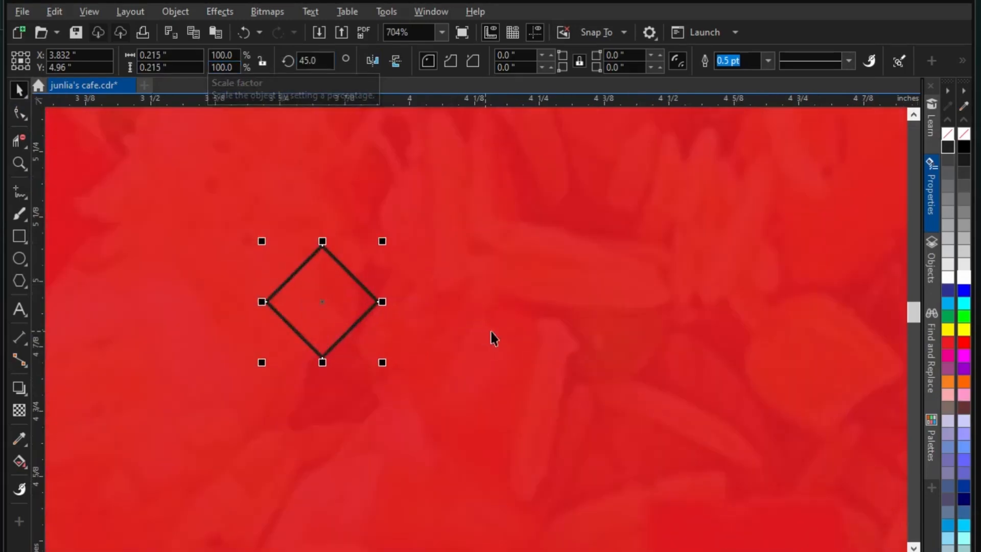
Convert the diamond to curves and delete its top node to form a triangle
key(ctrl+q)
click(22, 115)
double_click(322, 246)
click(20, 91)
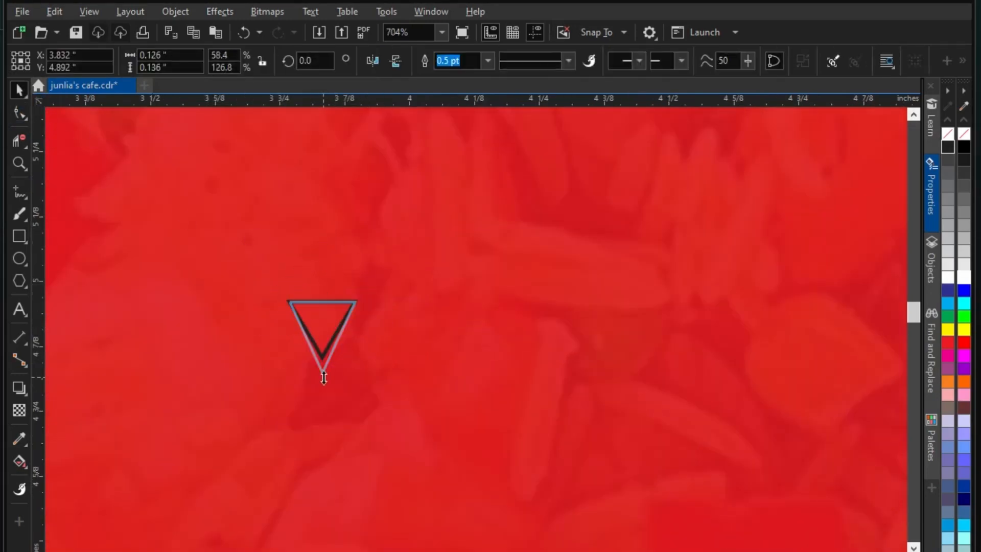
drag(323, 378, 324, 360)
scroll(324, 361, down, 5)
scroll(327, 348, up, 5)
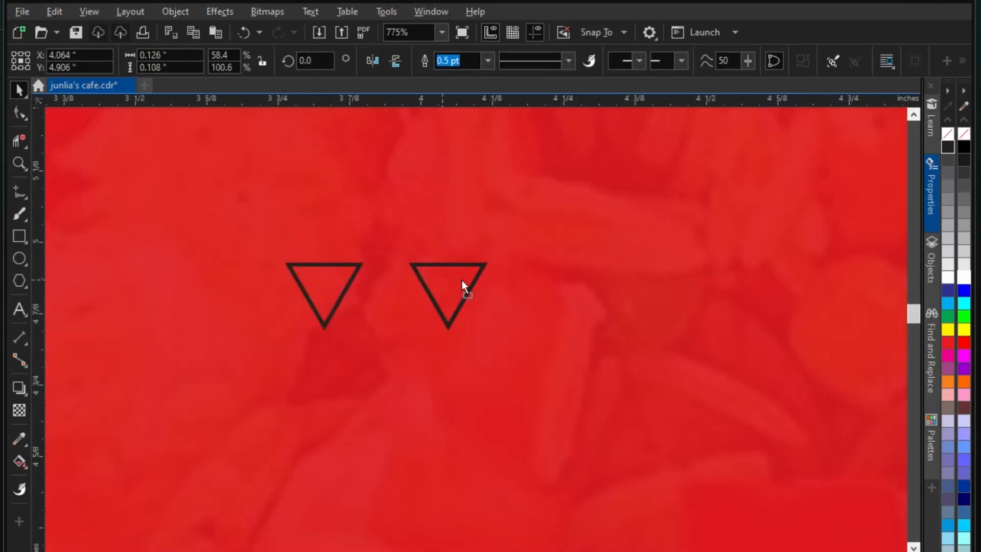
Make three triangles in a row, group them, centre them and move them under the title
drag(462, 279, 603, 279)
shift+click(450, 279)
shift+click(327, 278)
scroll(469, 279, down, 5)
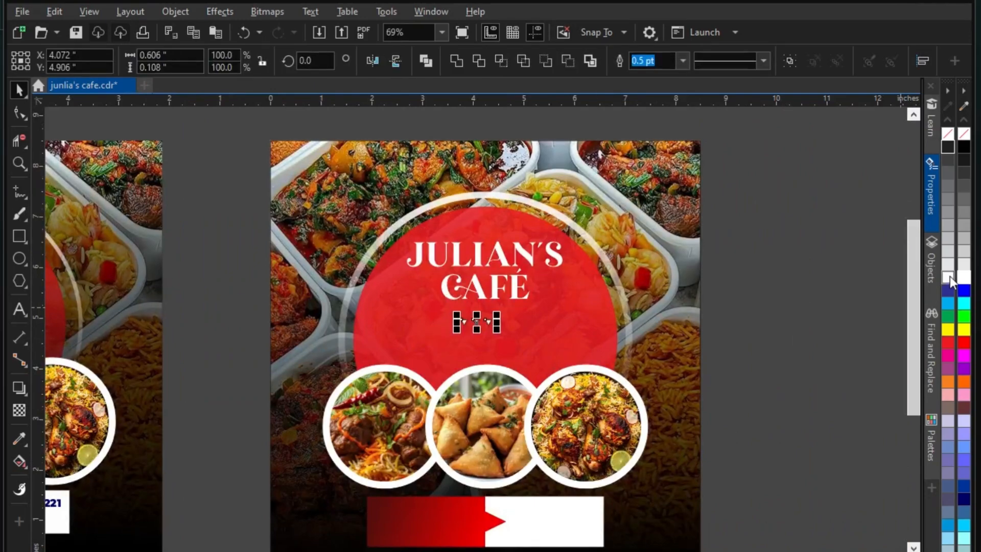
scroll(498, 326, up, 4)
key(ctrl+g)
scroll(493, 334, down, 6)
shift+click(764, 261)
key(c)
scroll(487, 331, up, 4)
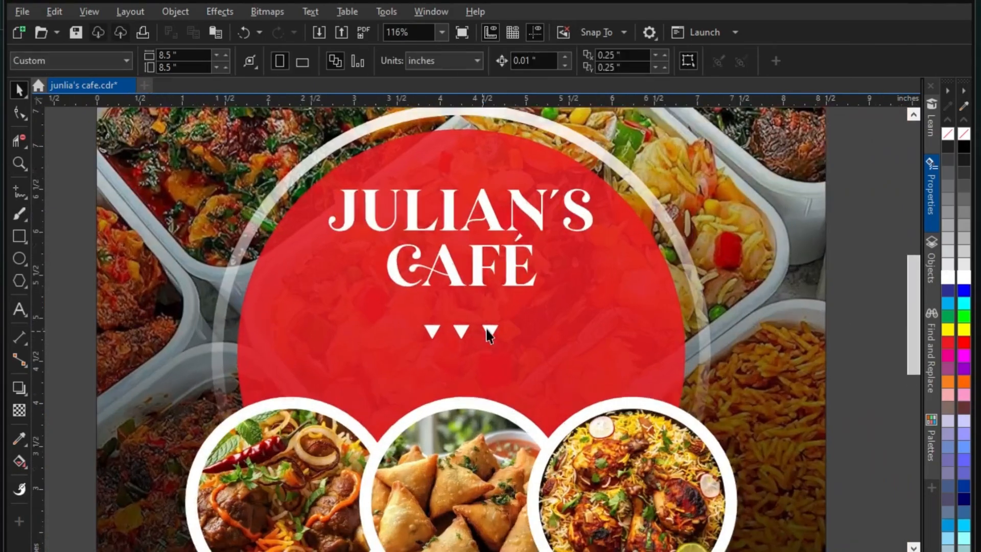
drag(449, 344, 448, 322)
scroll(449, 324, down, 2)
Add thin bars on both sides of the triangles, grouped and centred on the page
key(F6)
drag(248, 312, 402, 314)
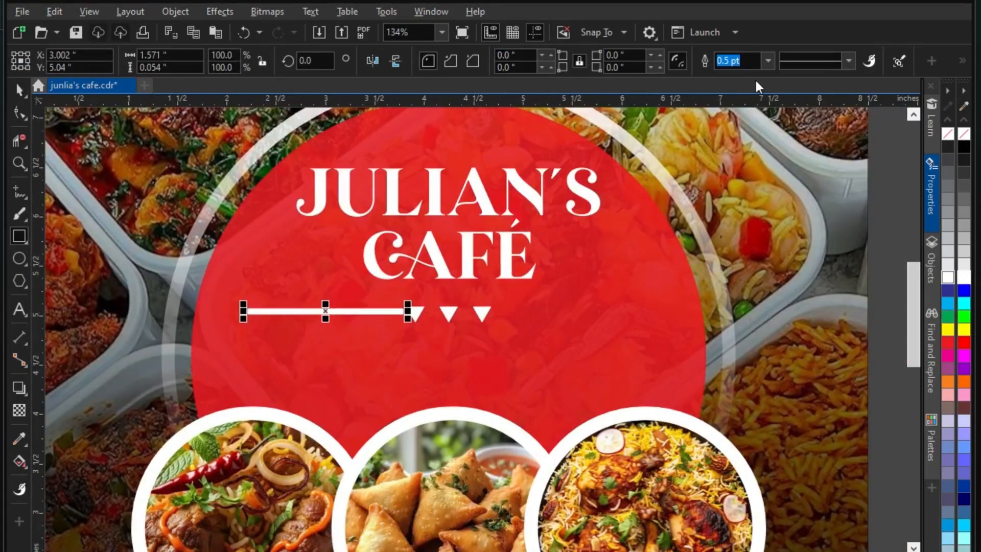
scroll(337, 233, up, 3)
drag(342, 372, 802, 372)
shift+click(434, 370)
key(ctrl+g)
key(p)
drag(652, 502, 649, 371)
scroll(442, 295, down, 2)
scroll(392, 329, down, 3)
key(Escape)
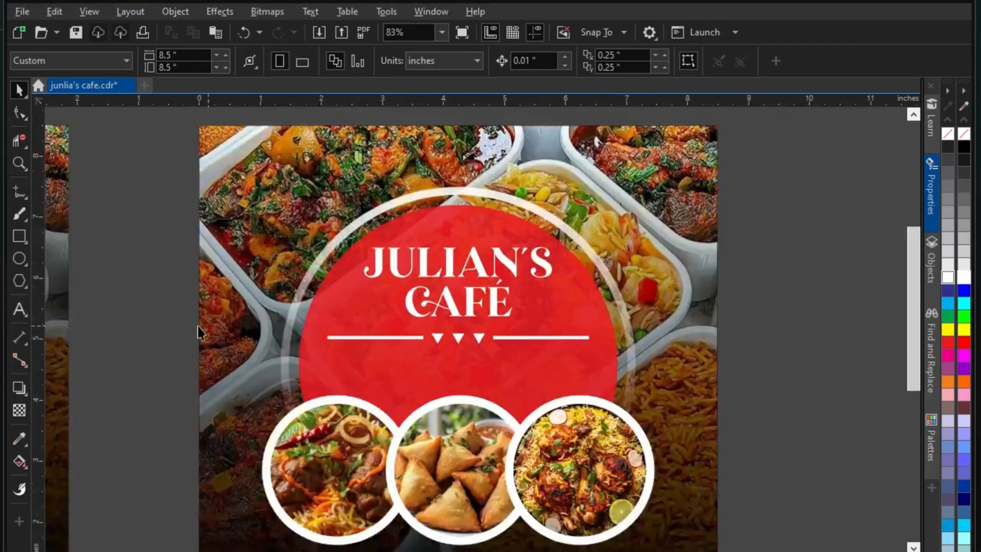
key(F8)
scroll(526, 346, down, 1)
scroll(445, 340, up, 1)
Type the 'Samosa || Beef || Chicken' menu line below the divider and centre it
scroll(442, 350, up, 3)
click(404, 364)
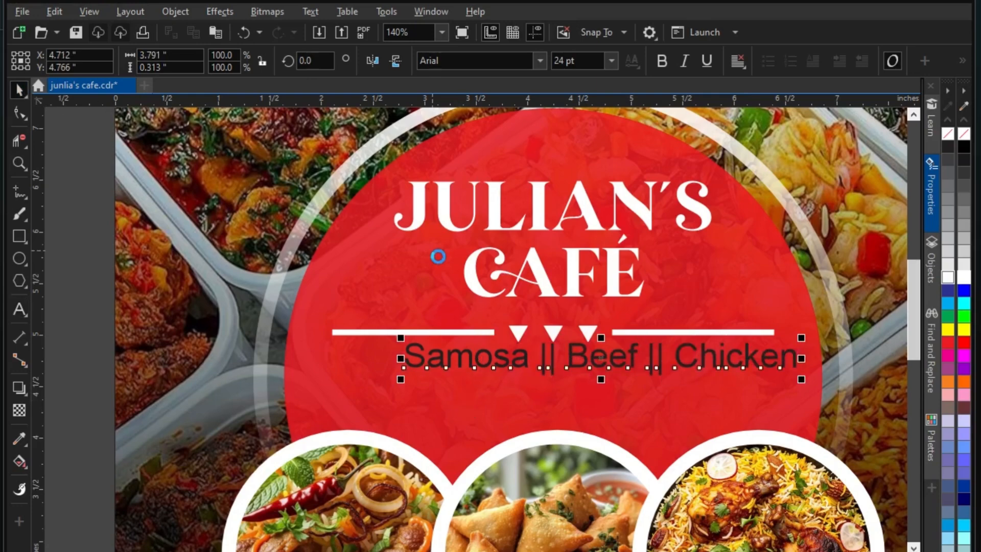
key(p)
drag(554, 411, 554, 376)
Set the menu line to Product Sans at about 75%, centred under the divider, in white
click(498, 61)
text(Product Sans)
key(Return)
key(p)
drag(742, 433, 698, 437)
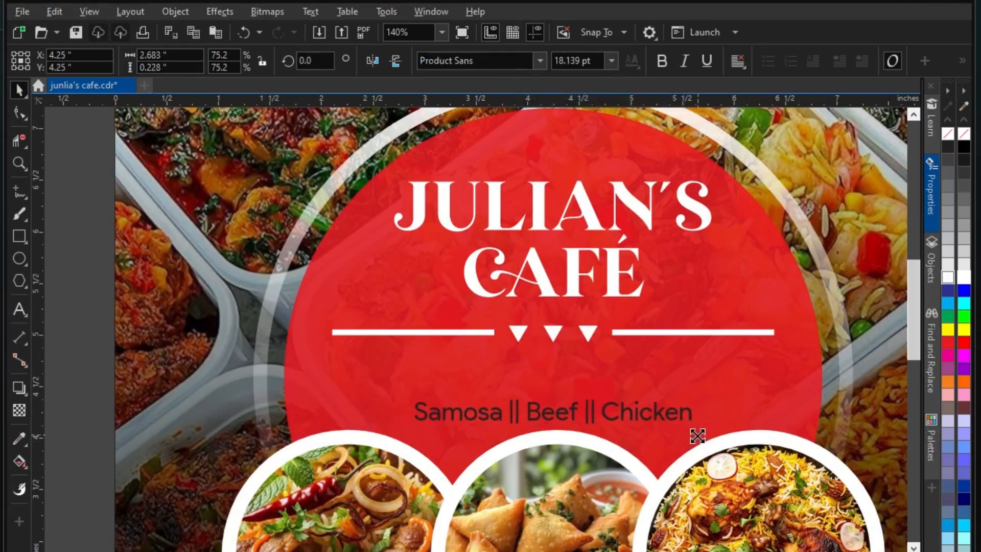
drag(560, 411, 560, 373)
click(948, 277)
scroll(508, 325, down, 5)
click(730, 326)
Copy the JULIAN'S CAFÉ title down onto the banner
scroll(729, 326, down, 2)
scroll(569, 408, up, 2)
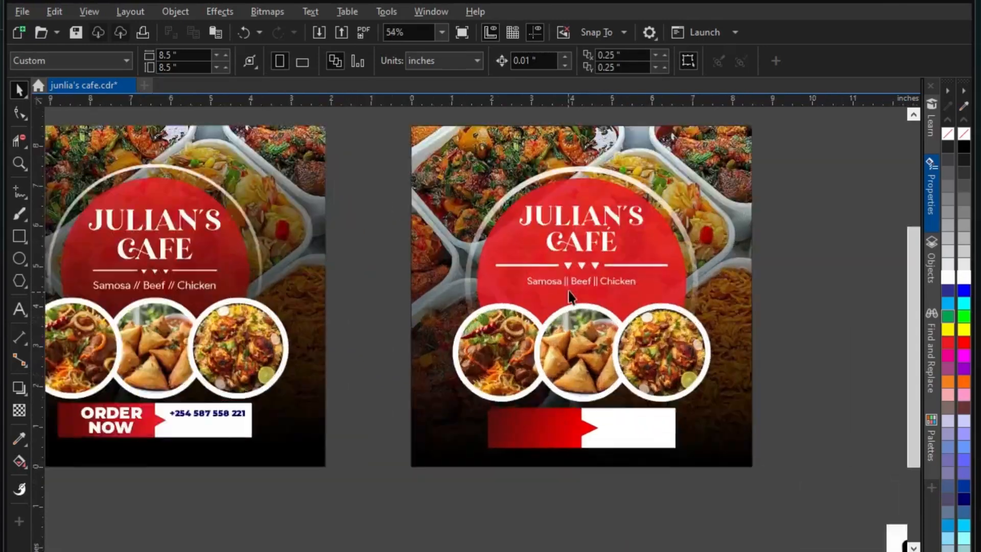
scroll(574, 244, up, 2)
click(578, 233)
scroll(578, 232, down, 2)
drag(578, 232, 555, 455)
scroll(558, 435, up, 3)
Retype the copied title as ORDER NOW on two lines
key(F8)
drag(481, 440, 637, 498)
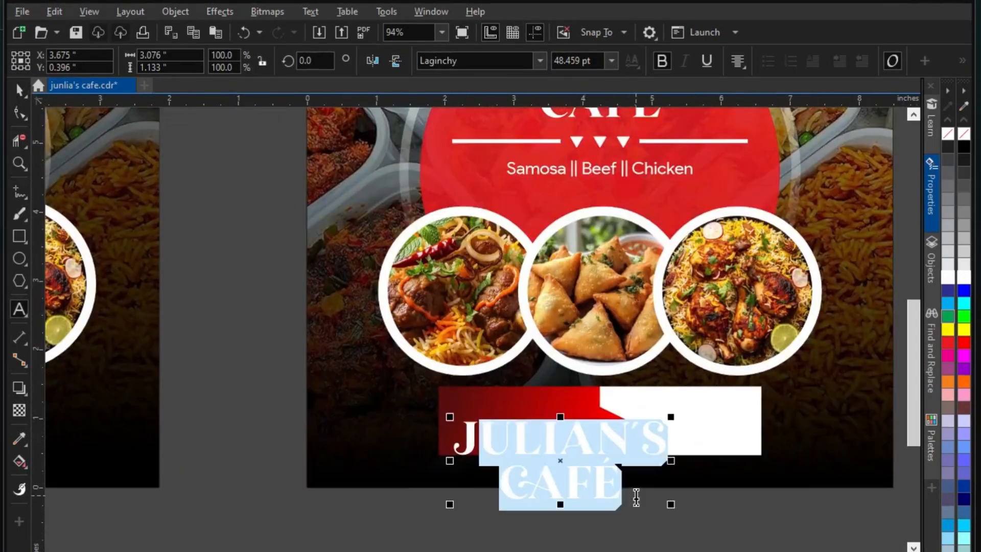
key(BackSpace)
key(BackSpace)
text(QR)
text(DER)
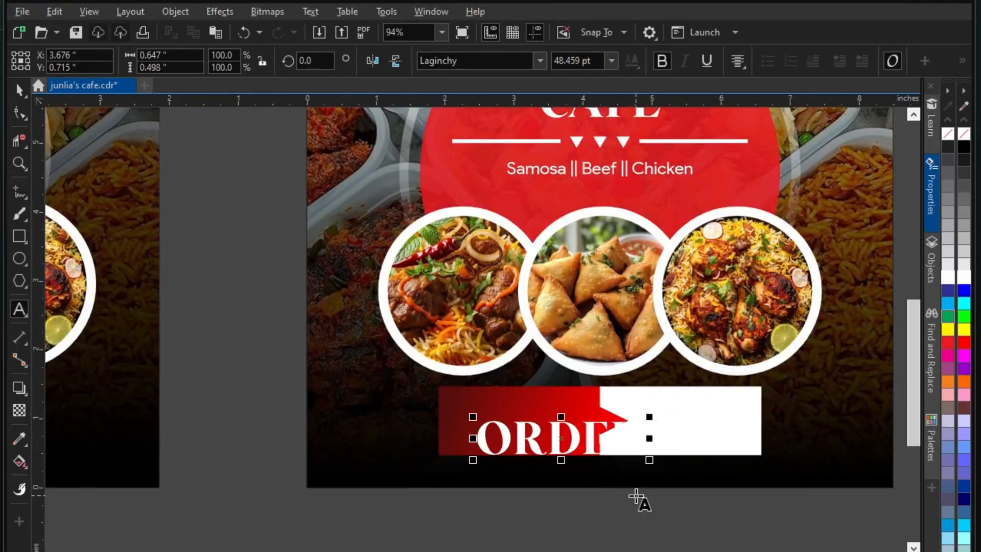
key(Return)
text(NOW)
key(ctrl+space)
Resize the ORDER NOW text and move it onto the banner's red part
drag(638, 499, 567, 474)
scroll(521, 426, up, 3)
drag(534, 427, 504, 349)
drag(604, 447, 664, 475)
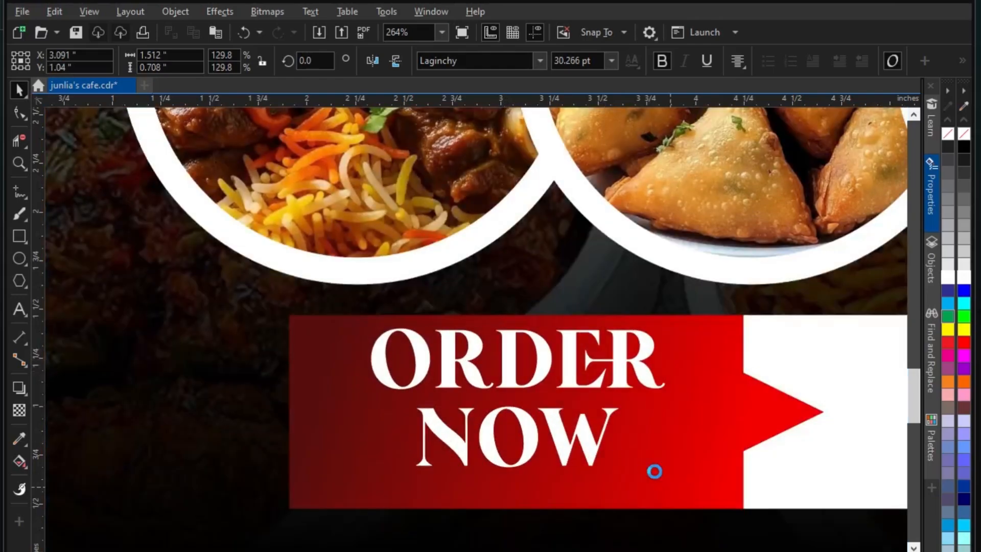
shift+click(331, 428)
Centre ORDER NOW vertically on the banner
key(e)
scroll(324, 418, down, 3)
click(136, 370)
Type the café's phone number in the banner's white area and shrink it
click(19, 309)
scroll(475, 433, up, 3)
click(490, 382)
scroll(550, 385, up, 1)
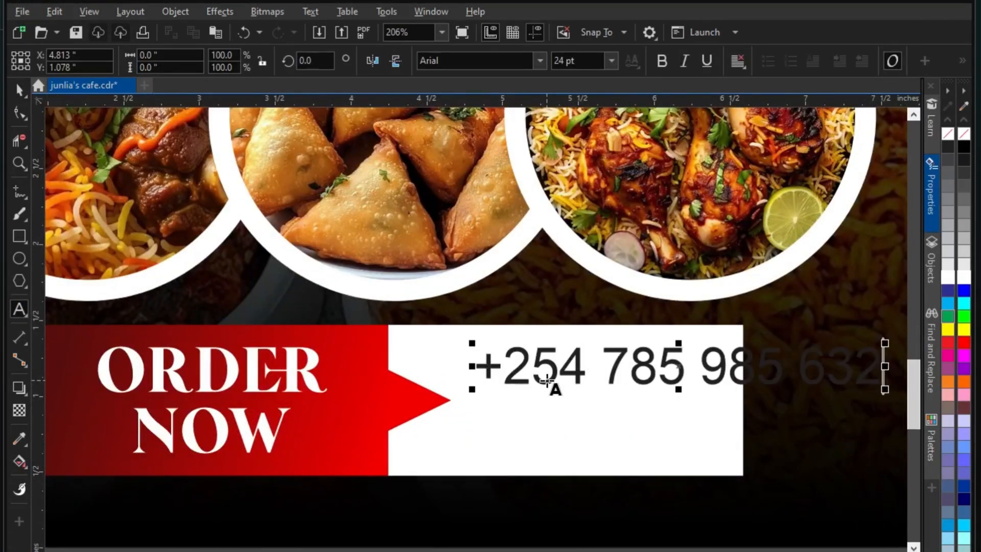
scroll(547, 381, down, 1)
key(ctrl+space)
drag(752, 367, 624, 383)
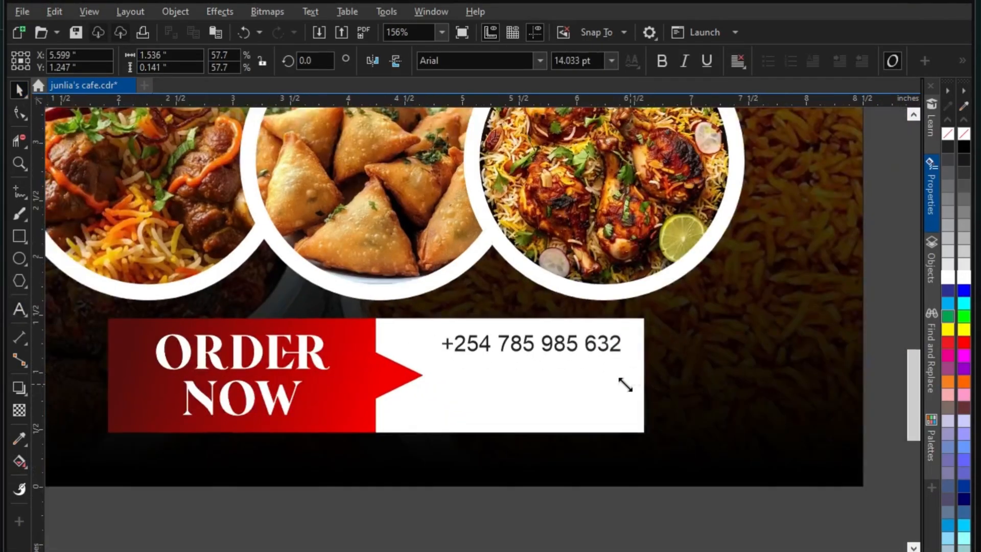
scroll(557, 327, up, 2)
Set the phone number to Product Sans in red
click(541, 61)
click(557, 108)
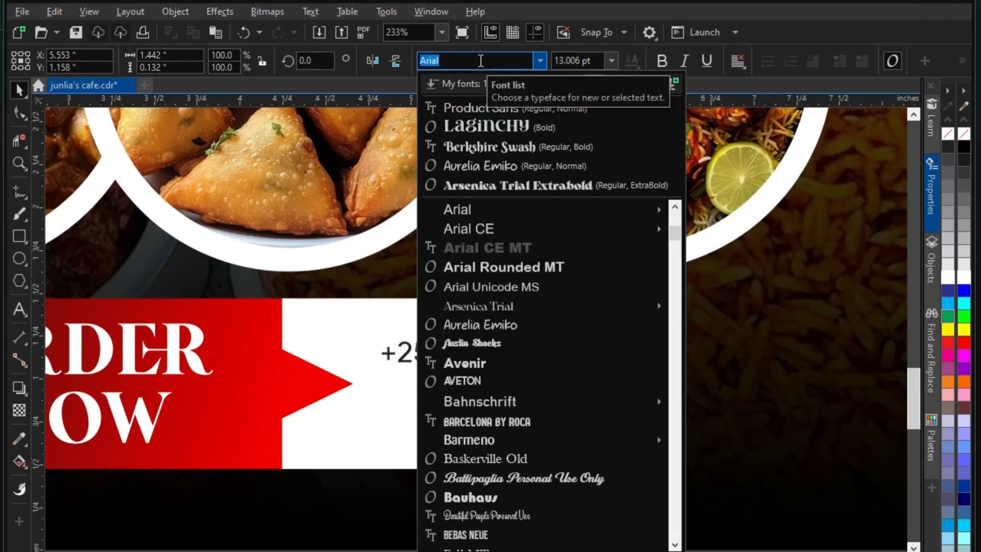
scroll(508, 346, up, 2)
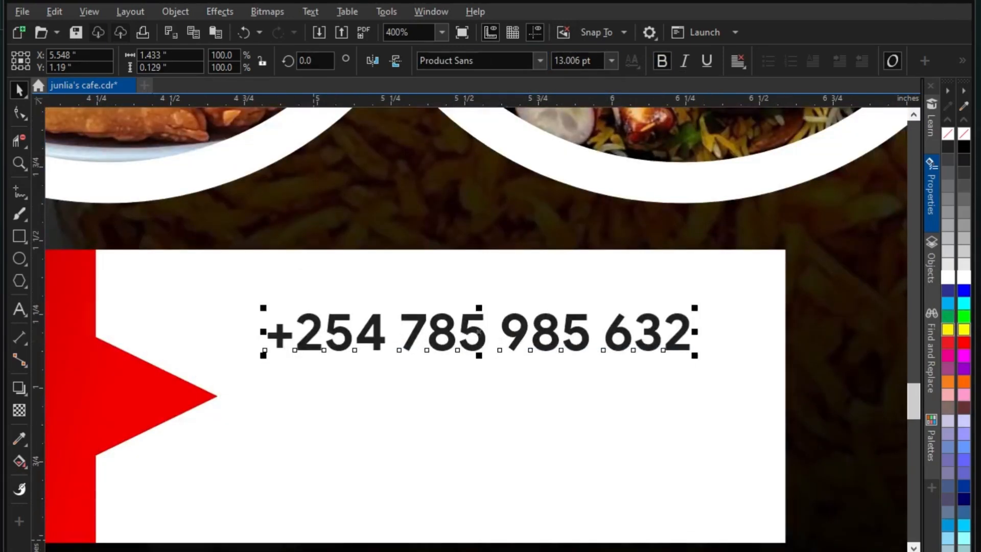
click(948, 343)
scroll(526, 331, down, 2)
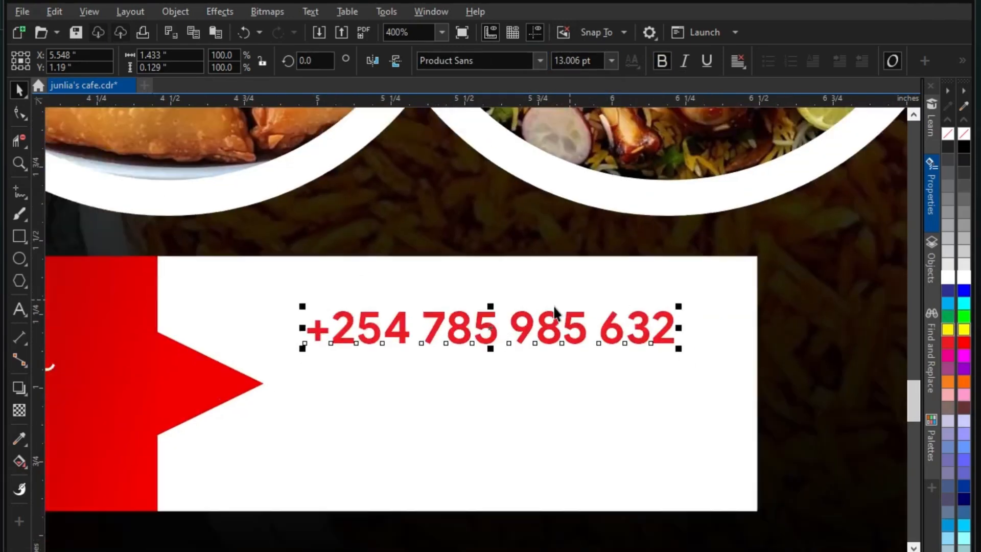
drag(552, 331, 552, 392)
right_click(552, 392)
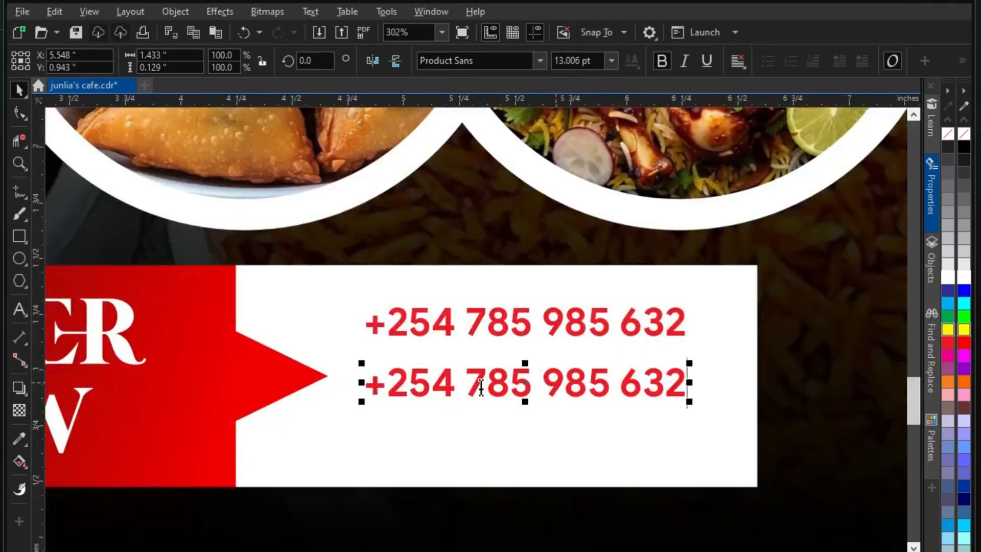
key(F8)
drag(362, 386, 731, 408)
text(WWW)
key(BackSpace)
key(BackSpace)
key(BackSpace)
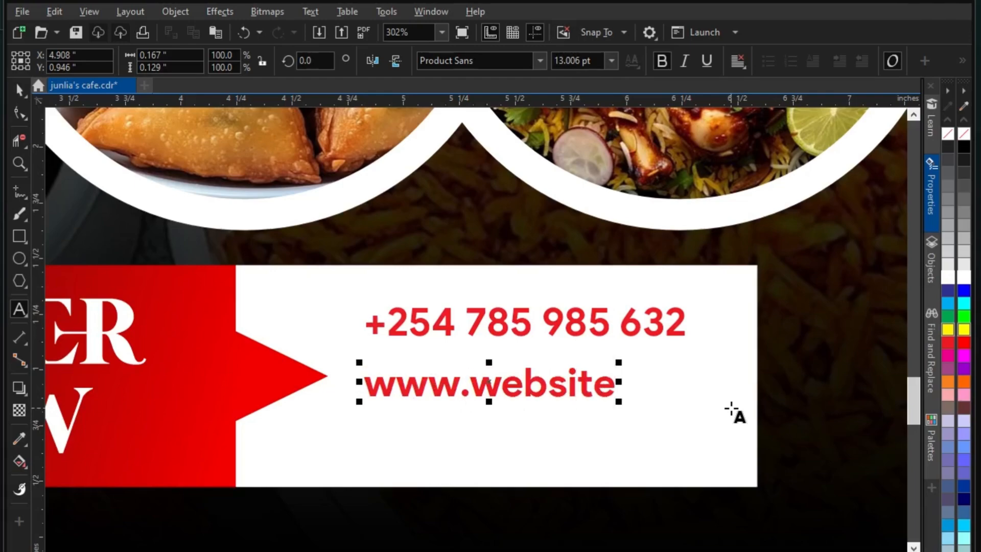
click(449, 354)
drag(491, 389, 492, 365)
shift+click(505, 330)
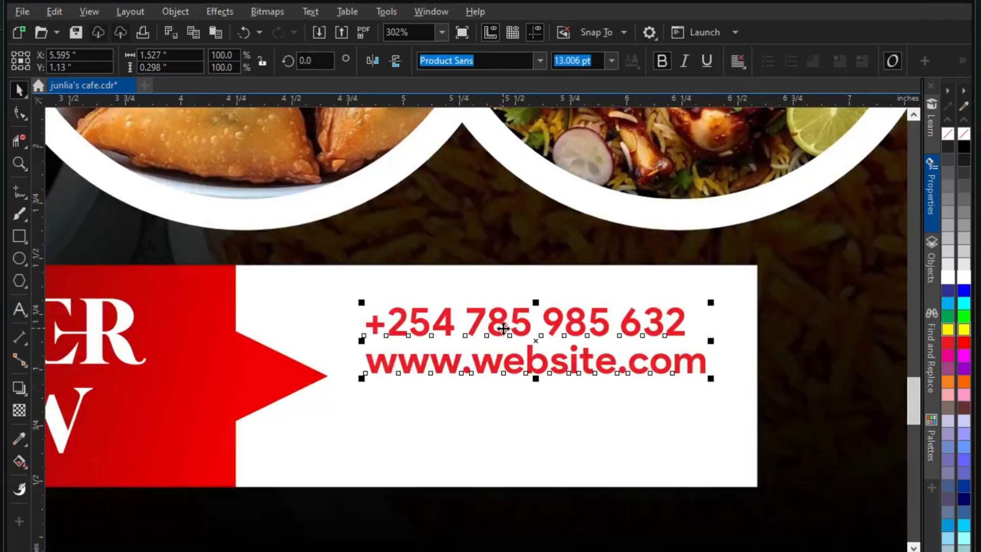
drag(505, 330, 505, 344)
Duplicate the website line below and retype it as Nairobi, Kenya
click(638, 389)
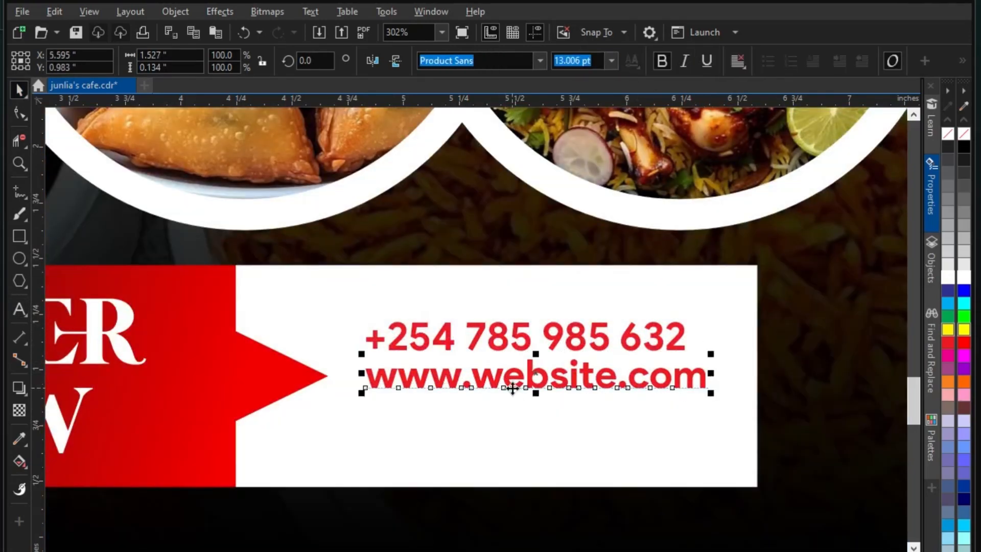
drag(513, 388, 513, 426)
right_click(512, 426)
key(F8)
drag(363, 404, 723, 438)
key(BackSpace)
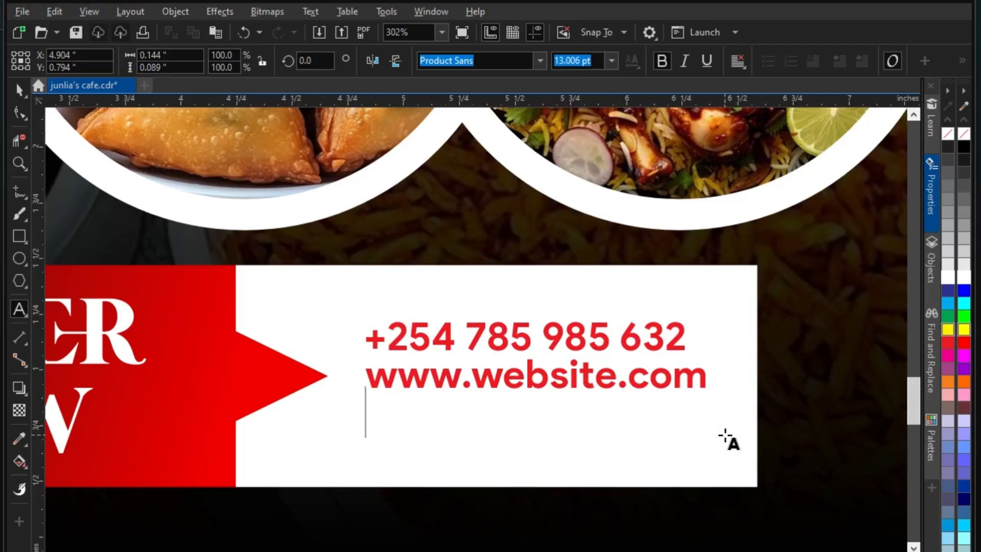
click(19, 90)
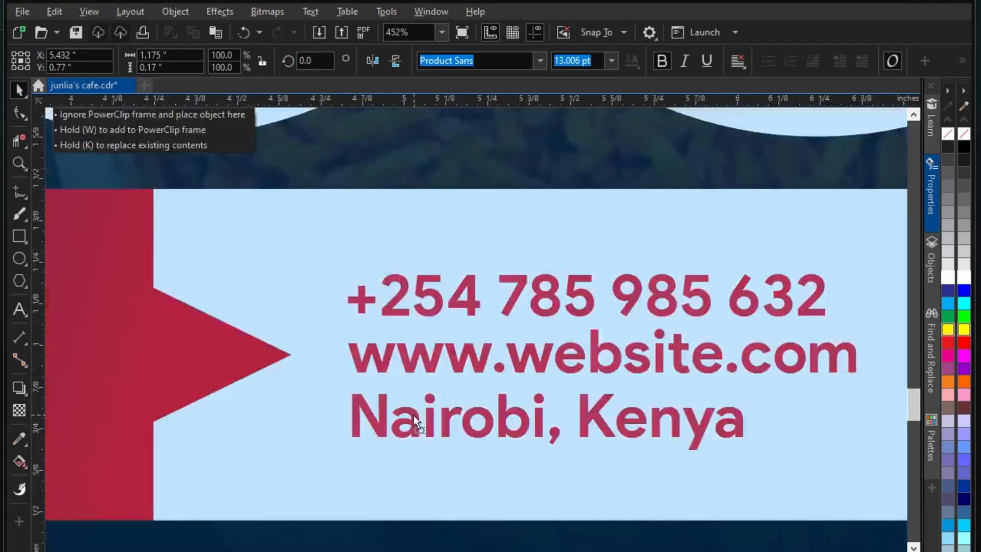
scroll(413, 415, down, 1)
scroll(420, 373, down, 4)
click(562, 456)
Color the three contact lines black and nudge them slightly right
scroll(563, 455, down, 1)
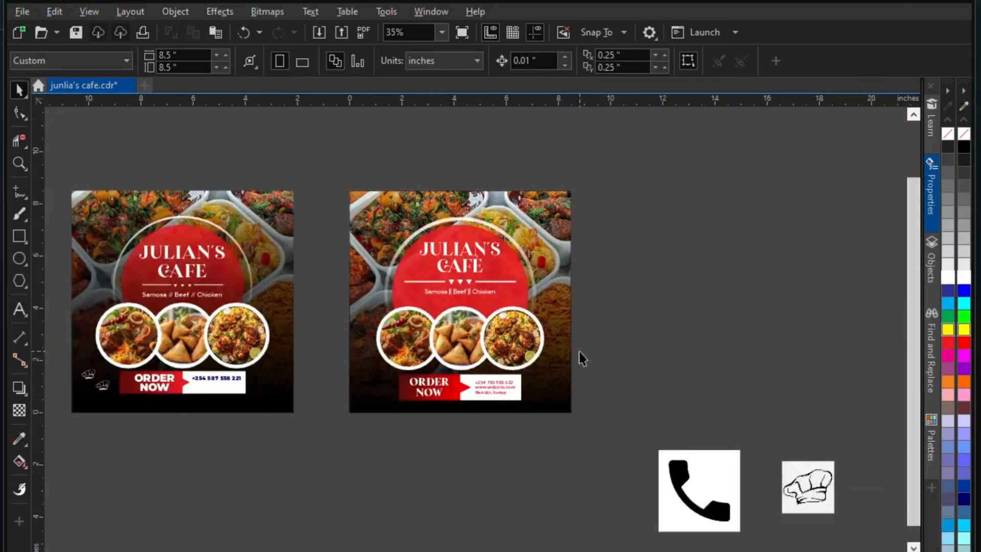
drag(818, 493, 688, 348)
scroll(708, 355, up, 1)
scroll(394, 414, up, 3)
drag(559, 506, 300, 333)
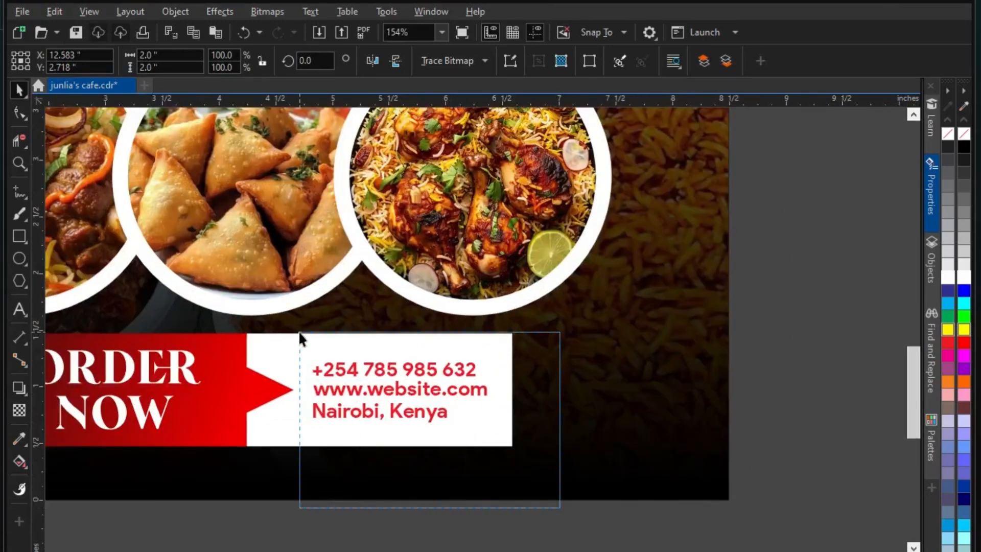
click(964, 147)
scroll(520, 393, up, 2)
key(Right)
key(Right)
key(Right)
key(Right)
key(Right)
key(Right)
key(Right)
key(Right)
key(Right)
key(Right)
Trace the phone image into vectors, deleting the original bitmap and white background
scroll(432, 391, down, 1)
scroll(324, 348, down, 3)
mouse_move(651, 511)
mouse_down()
mouse_move(528, 321)
mouse_move(578, 437)
mouse_move(546, 379)
mouse_move(639, 416)
mouse_move(552, 390)
mouse_move(210, 356)
mouse_up()
click(473, 60)
click(460, 76)
click(537, 327)
key(Delete)
click(724, 200)
key(Delete)
scroll(513, 427, up, 1)
Shrink the phone icon and align it beside the phone number
click(529, 404)
scroll(175, 326, up, 3)
drag(353, 452, 294, 394)
drag(269, 386, 239, 331)
click(306, 331)
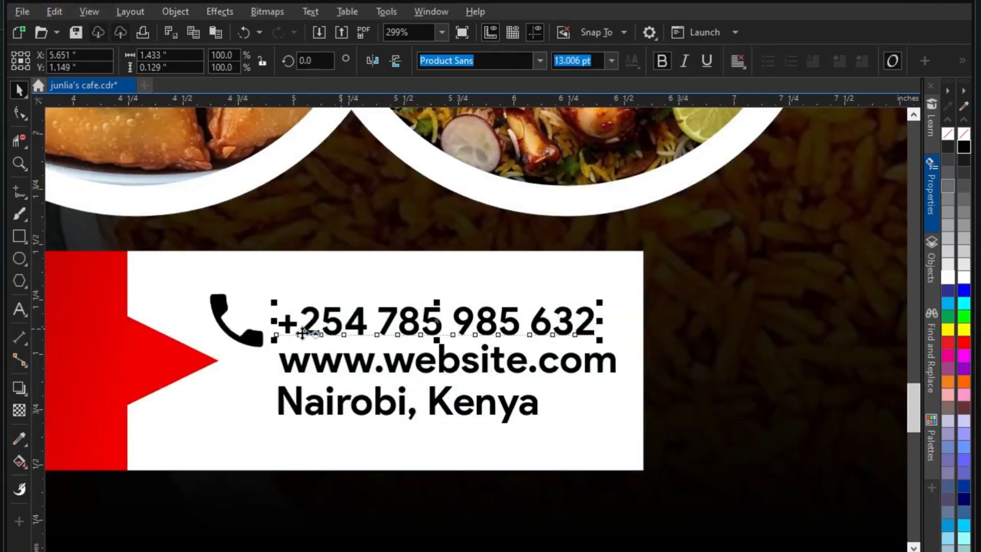
shift+click(251, 327)
key(e)
click(358, 356)
click(384, 420)
Trace the chef-hat image into vectors and delete the original bitmap
scroll(383, 420, down, 4)
click(734, 295)
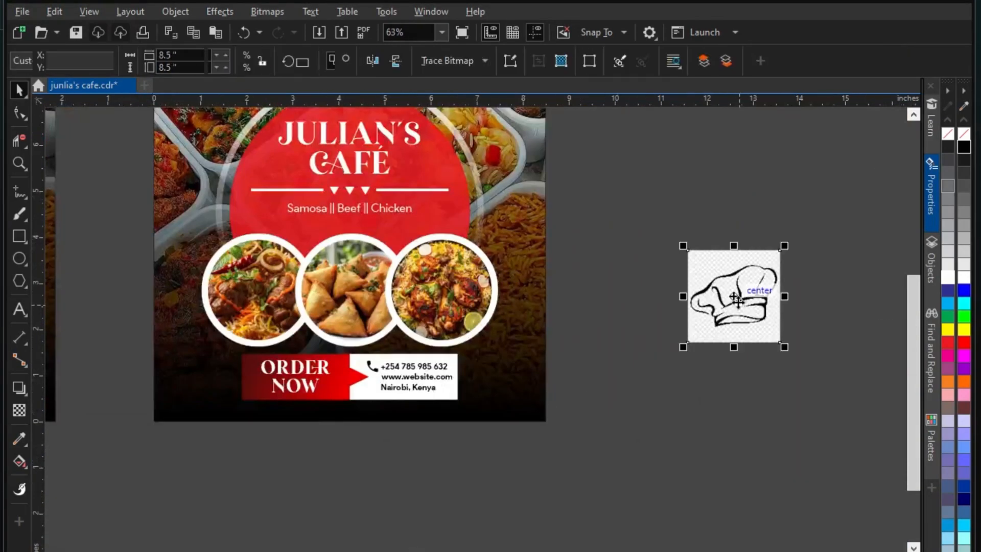
scroll(734, 296, up, 2)
click(472, 60)
click(460, 76)
mouse_move(616, 274)
mouse_down()
mouse_move(617, 403)
mouse_move(504, 414)
mouse_up()
click(603, 337)
key(Delete)
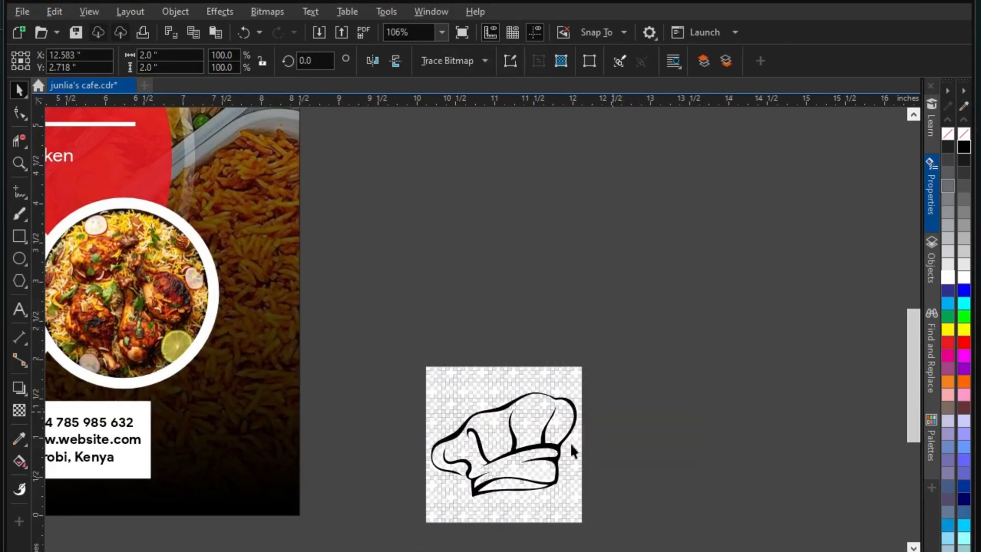
Ungroup the traced hat, delete its checkered background pieces, and fill it white
click(511, 372)
scroll(506, 369, up, 5)
click(618, 63)
scroll(496, 187, down, 4)
drag(343, 222, 640, 407)
key(Delete)
scroll(580, 454, up, 1)
key(Delete)
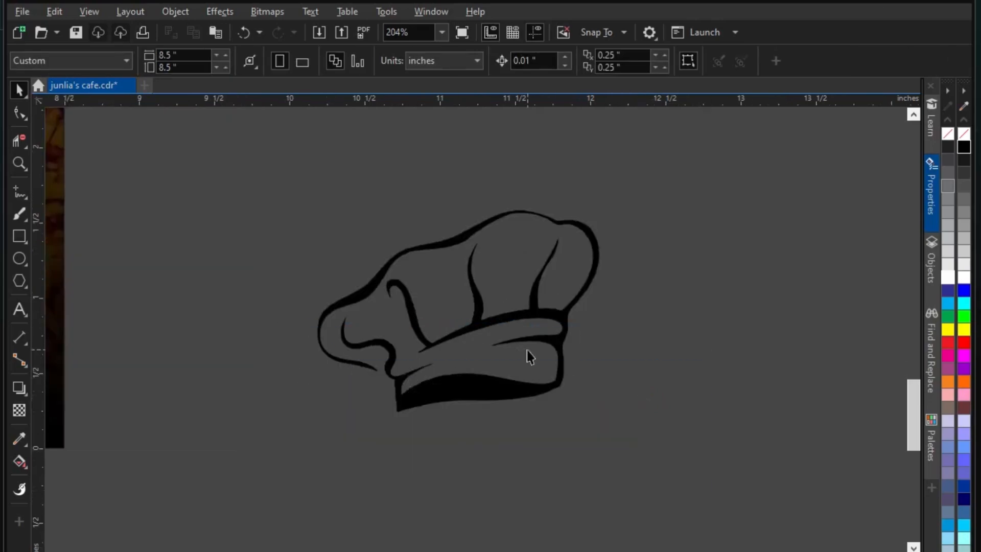
scroll(542, 354, down, 1)
click(540, 327)
click(948, 277)
Scale the white hat to about 43%, place it at bottom left, and mirror it
scroll(833, 351, down, 1)
scroll(443, 353, up, 1)
drag(635, 362, 349, 290)
drag(310, 259, 352, 284)
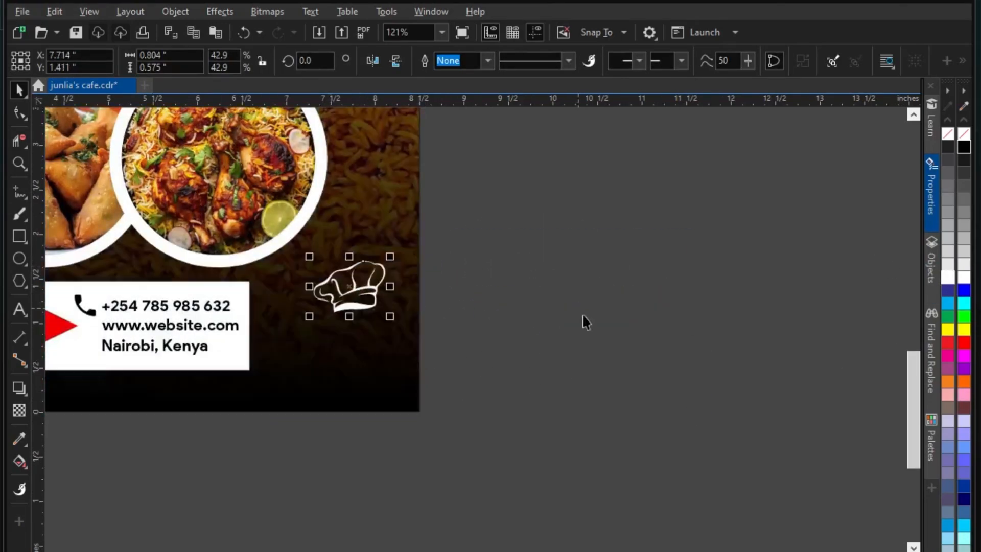
scroll(628, 322, down, 3)
scroll(259, 304, up, 4)
drag(518, 313, 312, 166)
click(373, 61)
Place a copy of the hat at the upper right and enlarge it slightly
scroll(320, 366, down, 2)
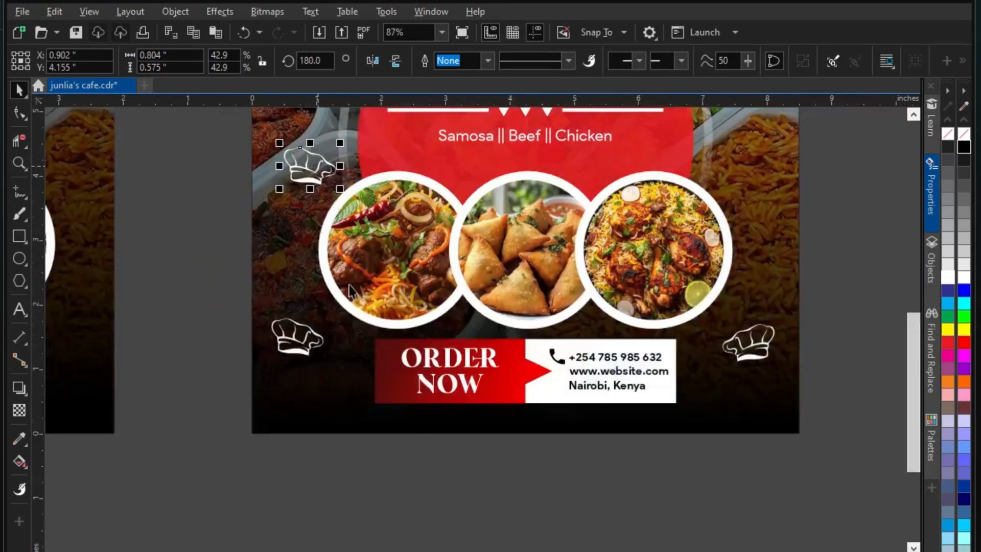
scroll(343, 255, down, 2)
drag(332, 235, 586, 158)
scroll(589, 152, up, 4)
drag(595, 223, 603, 230)
scroll(570, 320, down, 2)
scroll(536, 358, down, 2)
click(696, 323)
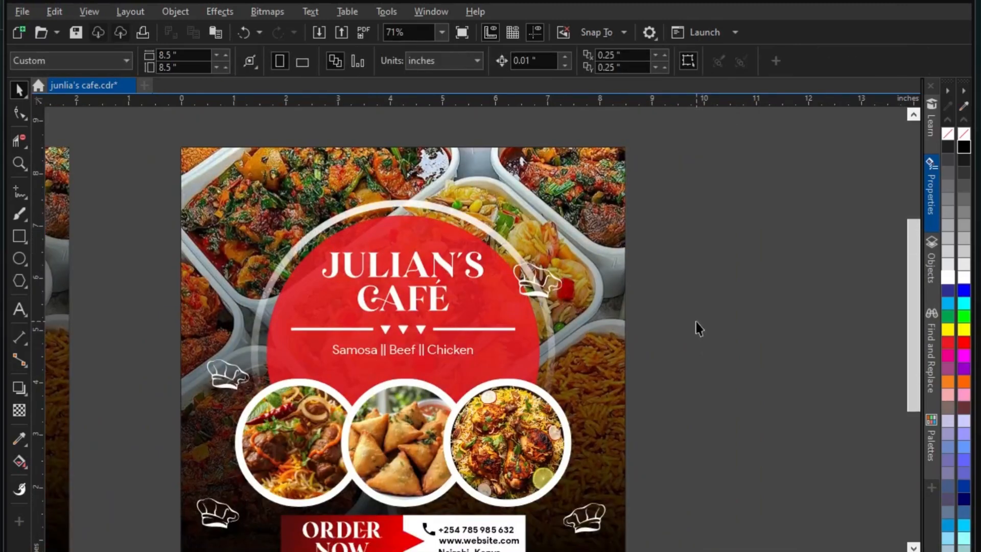
Select and then deselect the JULIAN'S CAFÉ title to review the layout
scroll(503, 217, down, 2)
scroll(466, 241, up, 1)
click(464, 249)
scroll(414, 217, up, 2)
scroll(449, 243, down, 1)
click(448, 206)
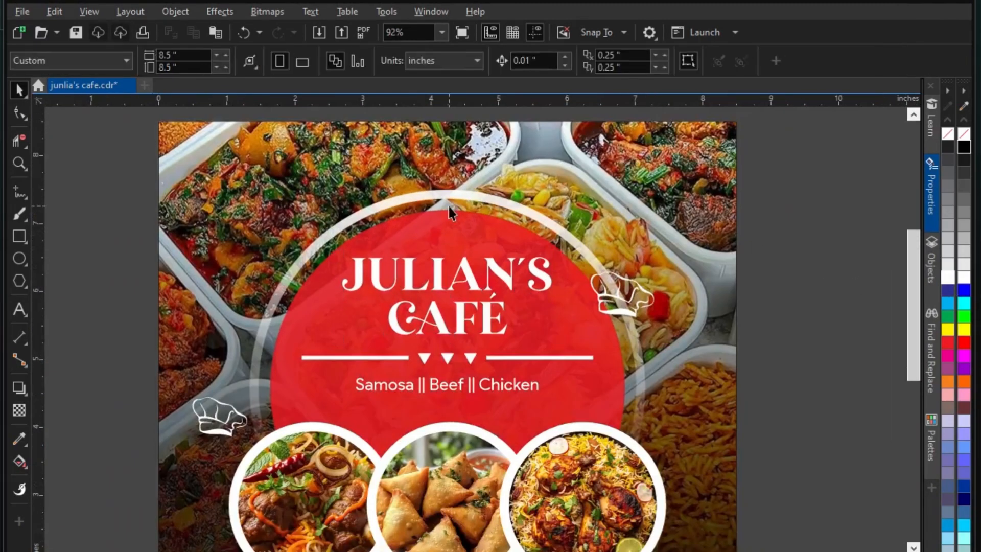
scroll(449, 206, down, 2)
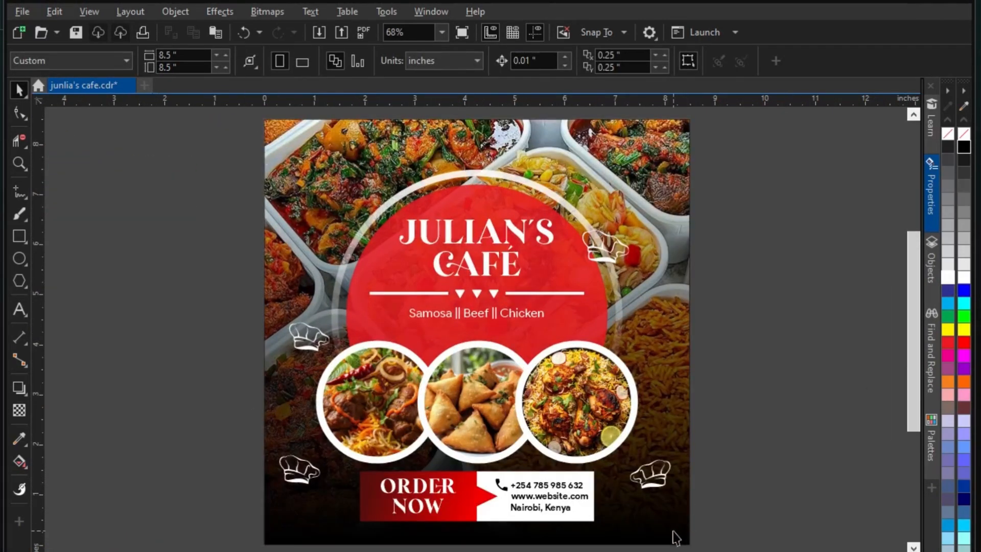
Export the flyer as JPEG "junlia's cafe" with RGB colour mode and 600 dpi resolution
click(343, 32)
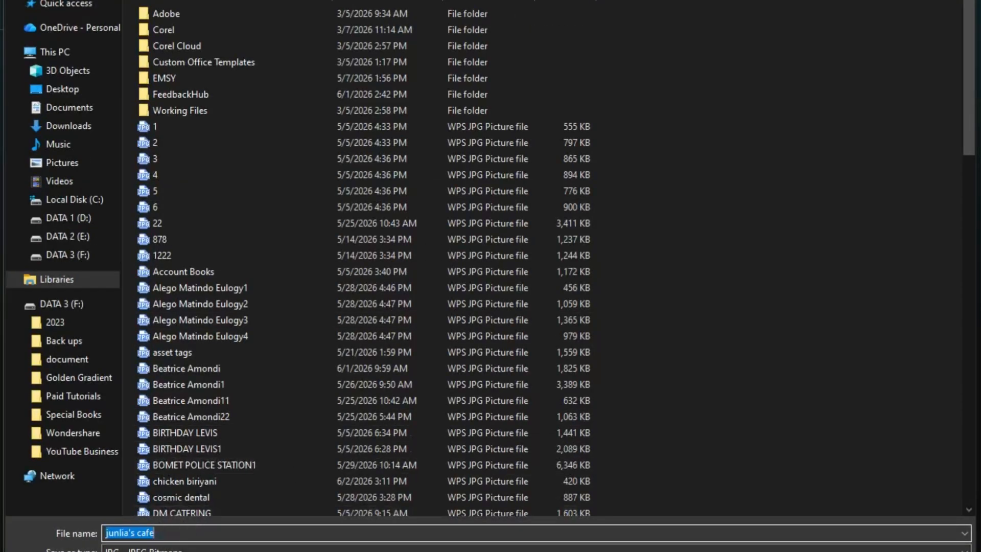
click(138, 550)
click(166, 550)
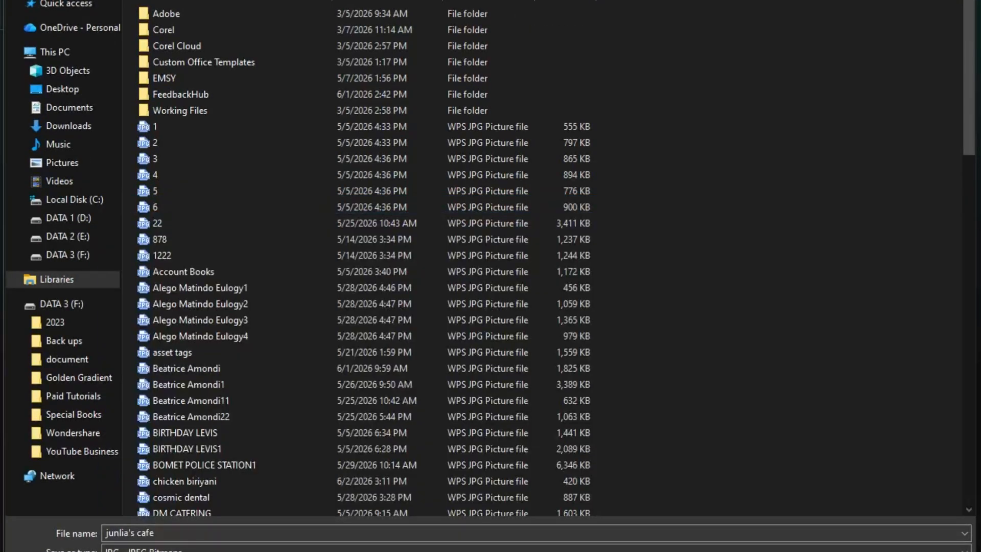
key(Return)
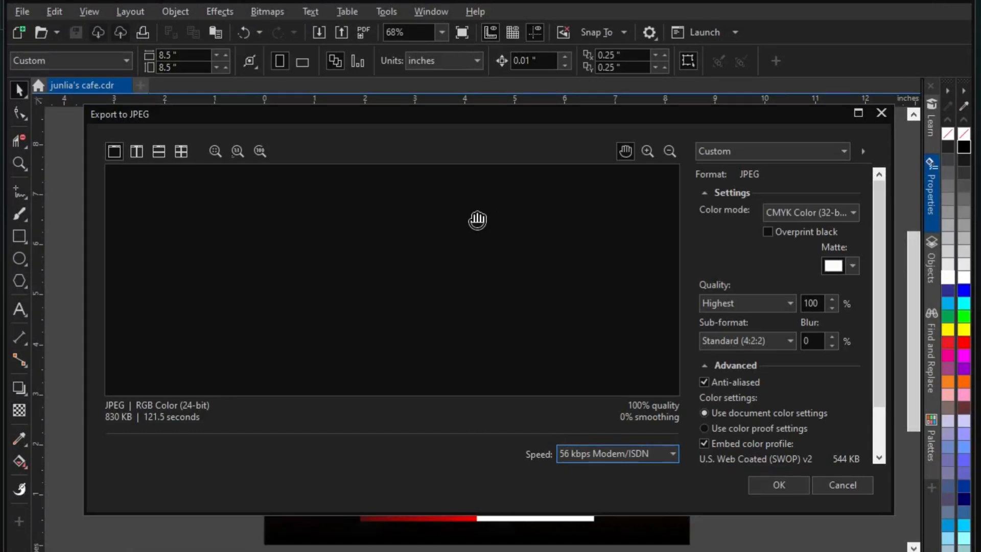
click(787, 241)
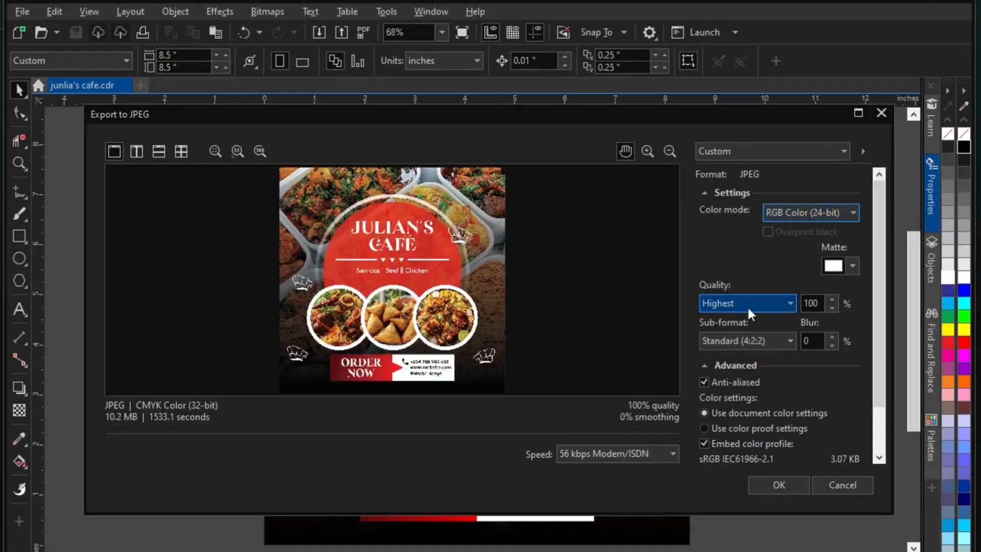
scroll(868, 375, down, 2)
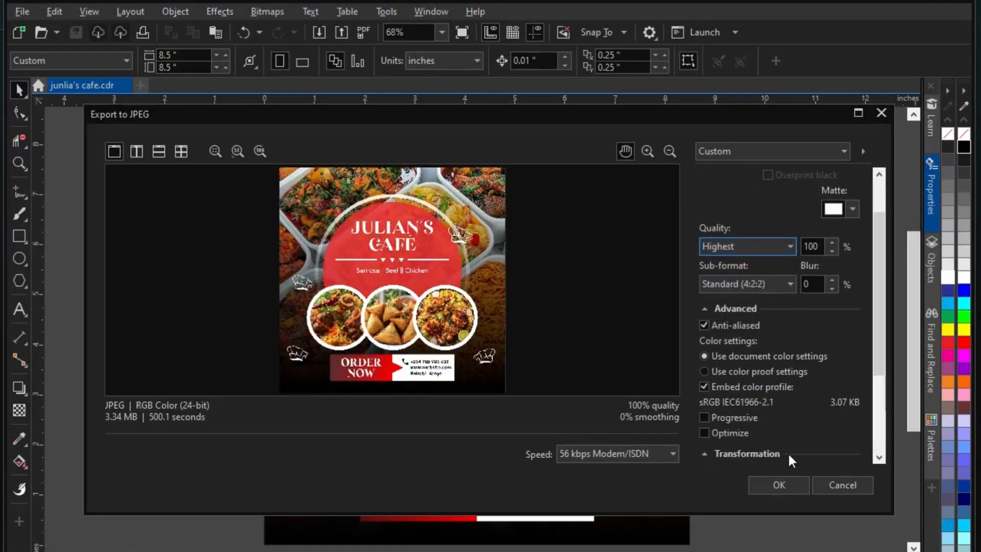
scroll(882, 366, down, 4)
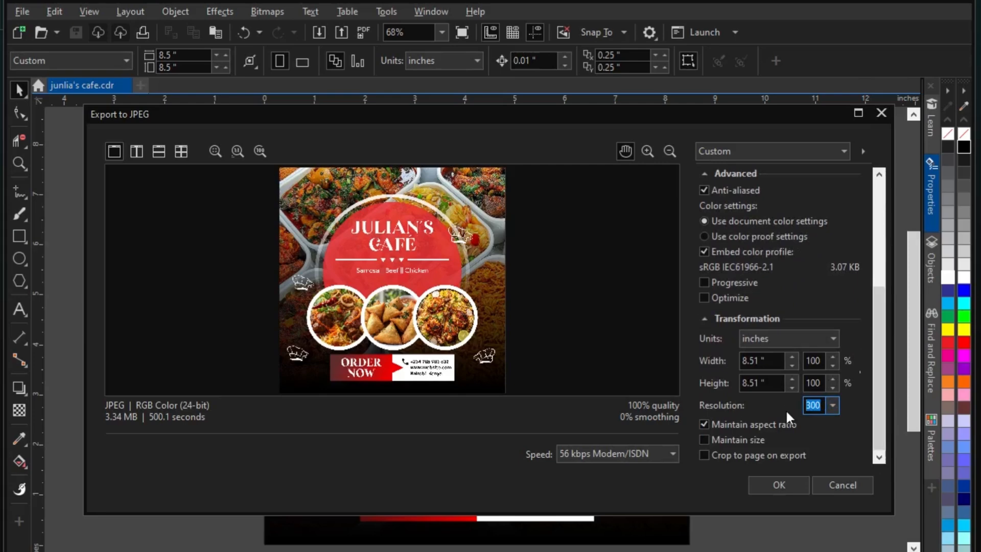
text(600)
click(782, 488)
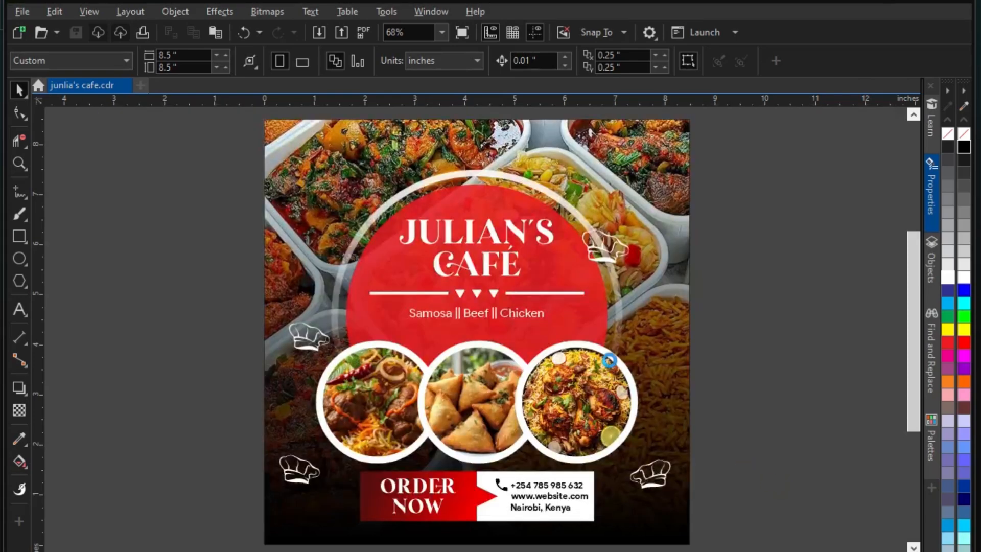